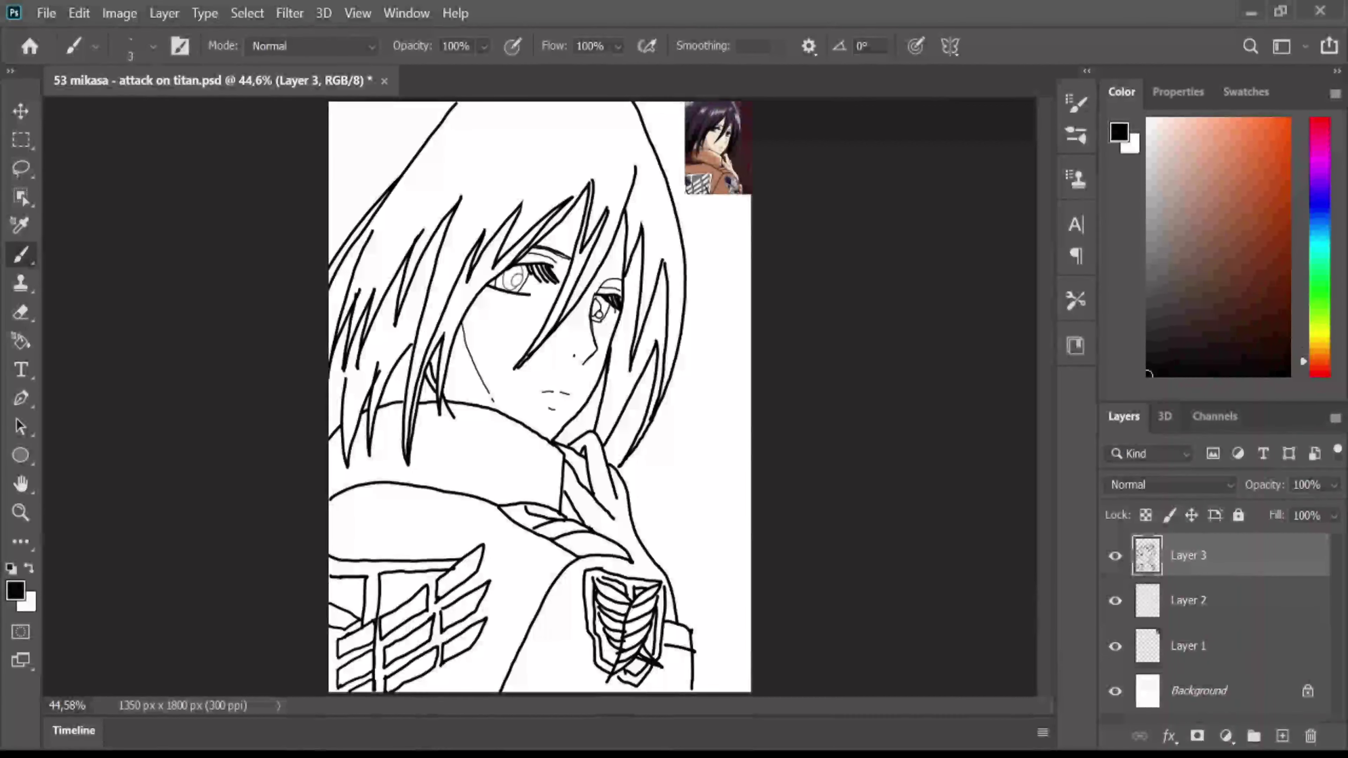
Paint the face and cheeks with the reference skin tone on Layer 2.
left_click(719, 125, "alt")
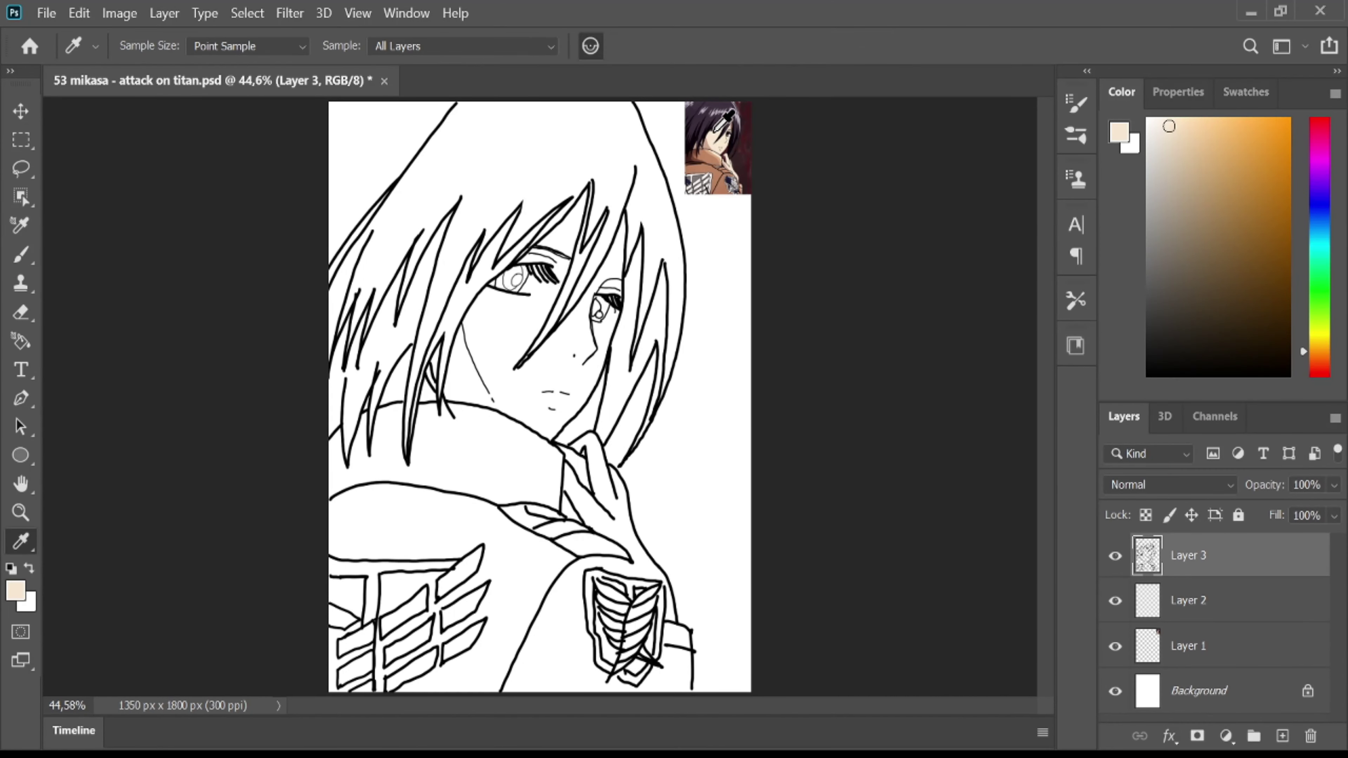
key("bracketright")
key("bracketright")
key("bracketright")
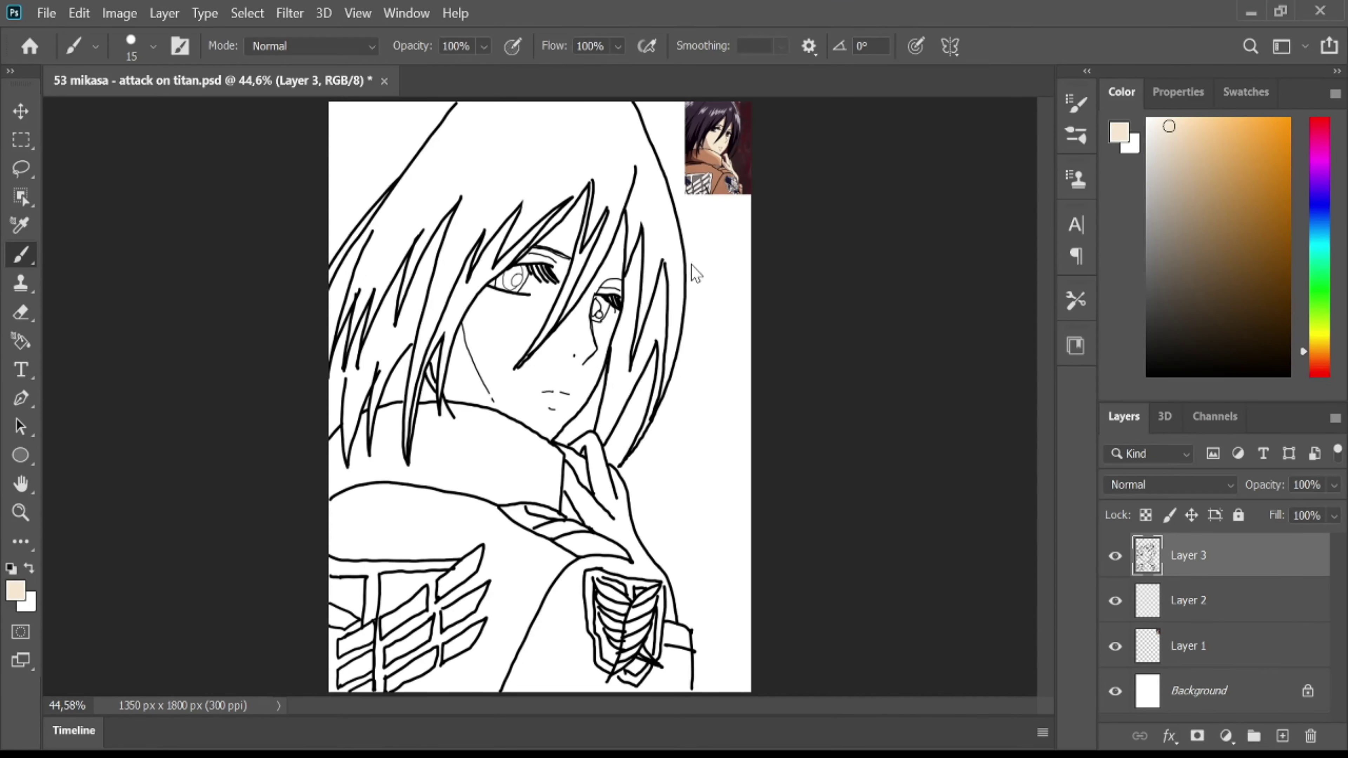
mouse_move(584, 191)
left_mouse_down()
mouse_move(569, 254)
mouse_move(547, 228)
mouse_move(483, 298)
mouse_move(526, 282)
mouse_move(544, 311)
mouse_move(520, 358)
mouse_move(509, 281)
mouse_move(488, 292)
mouse_move(445, 394)
mouse_move(499, 335)
left_mouse_up()
key("ctrl+z")
key("alt+bracketleft")
left_click_drag(467, 382, 477, 354)
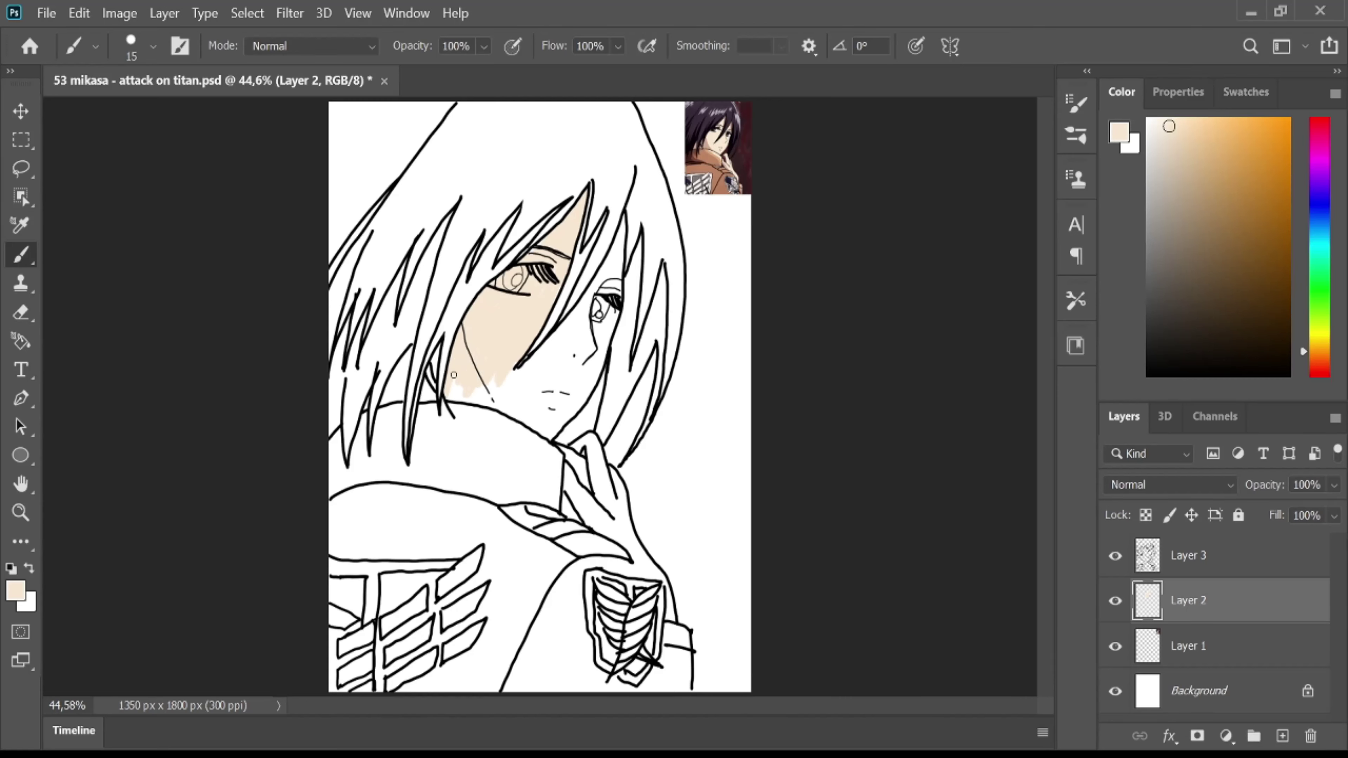
mouse_move(454, 375)
left_mouse_down()
mouse_move(595, 319)
mouse_move(574, 326)
left_mouse_up()
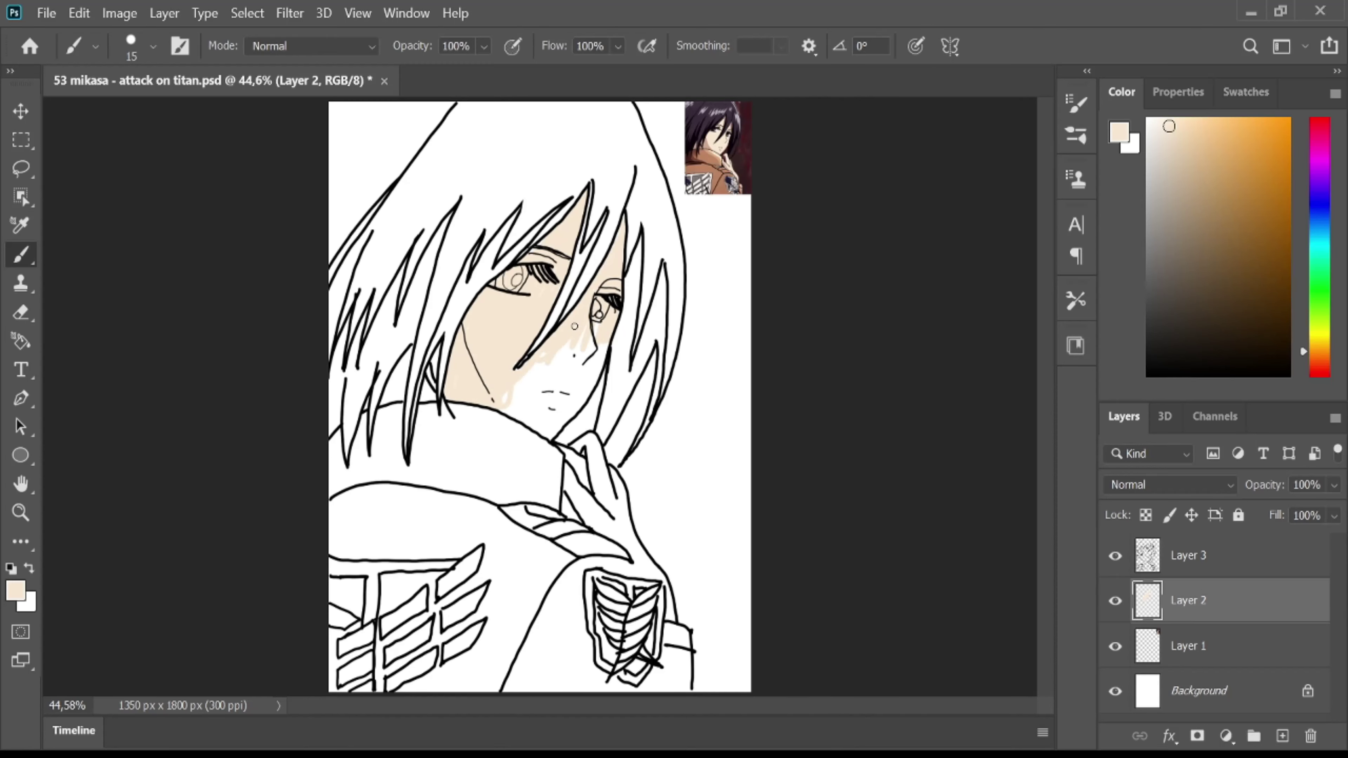
Fill the remaining face gaps and shade the neck under the jaw with darker beige.
left_click_drag(575, 326, 597, 315)
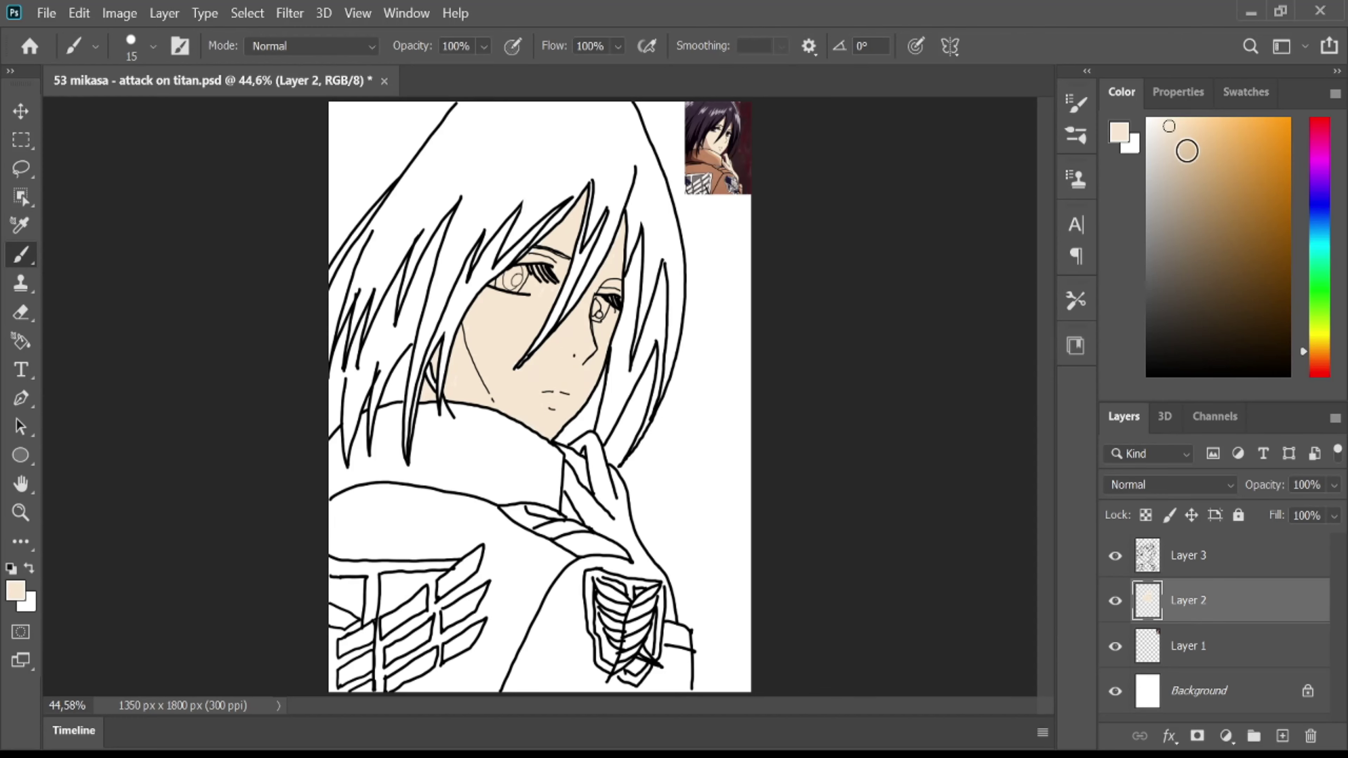
left_click_drag(1179, 149, 1178, 176)
mouse_move(460, 332)
left_mouse_down()
mouse_move(459, 372)
mouse_move(492, 405)
mouse_move(459, 372)
mouse_move(447, 390)
mouse_move(496, 388)
mouse_move(432, 395)
left_mouse_up()
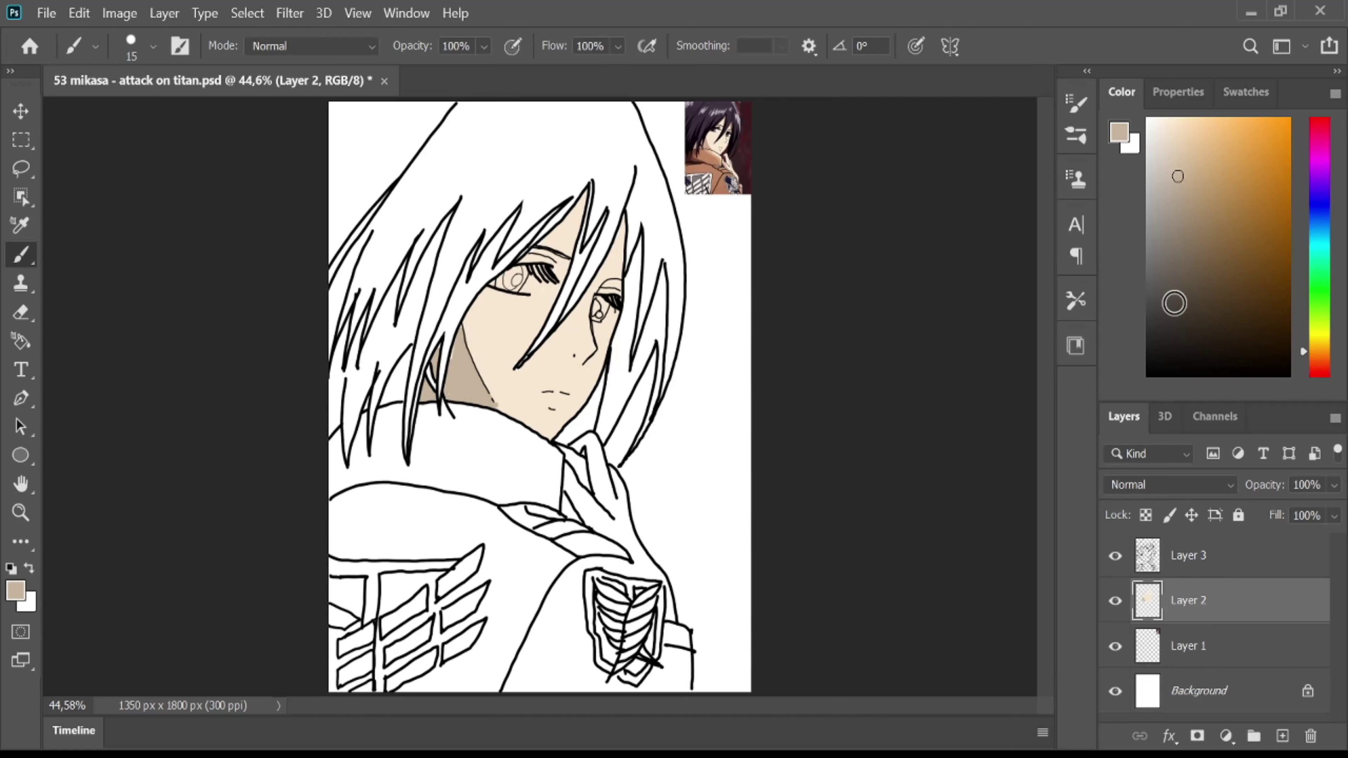
Choose a near-black colour and paint the right eye's iris dark.
left_click(1170, 322)
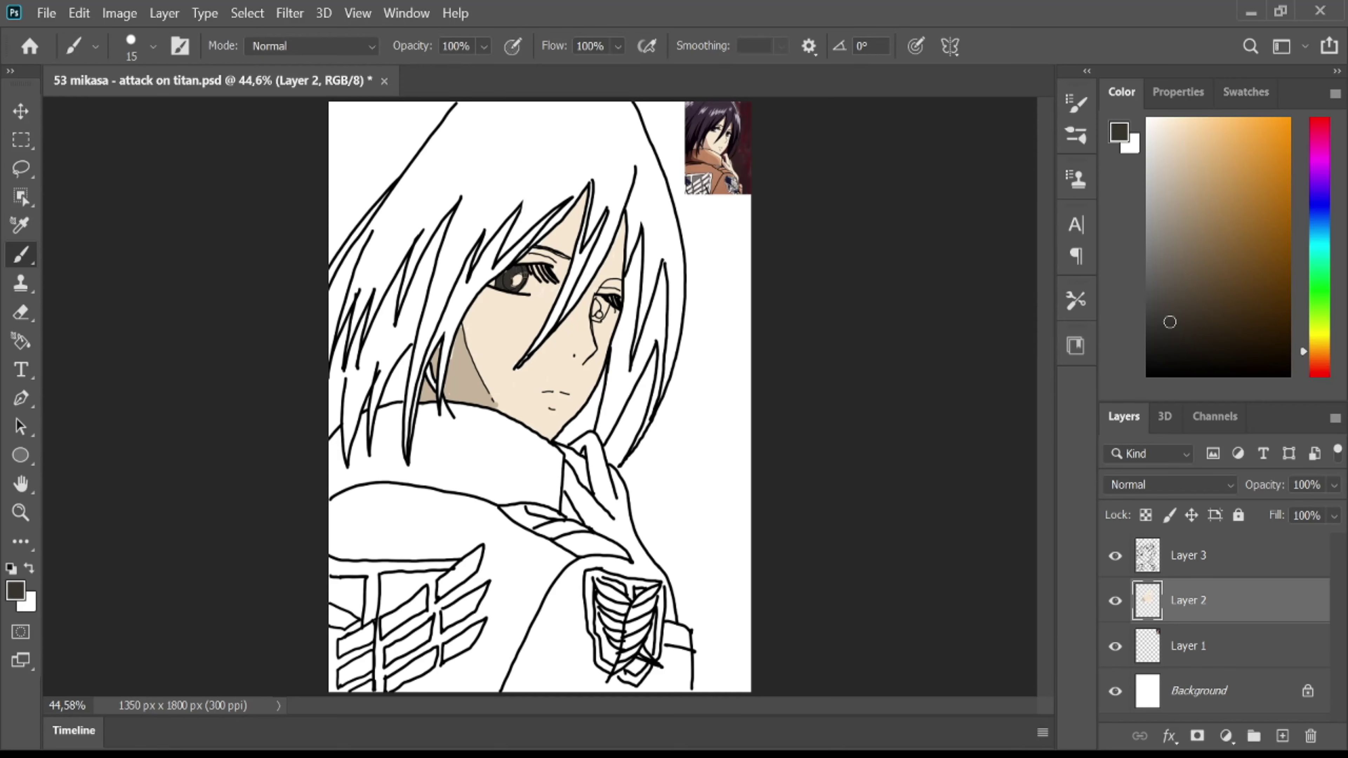
left_click(1149, 119)
left_click(1161, 369)
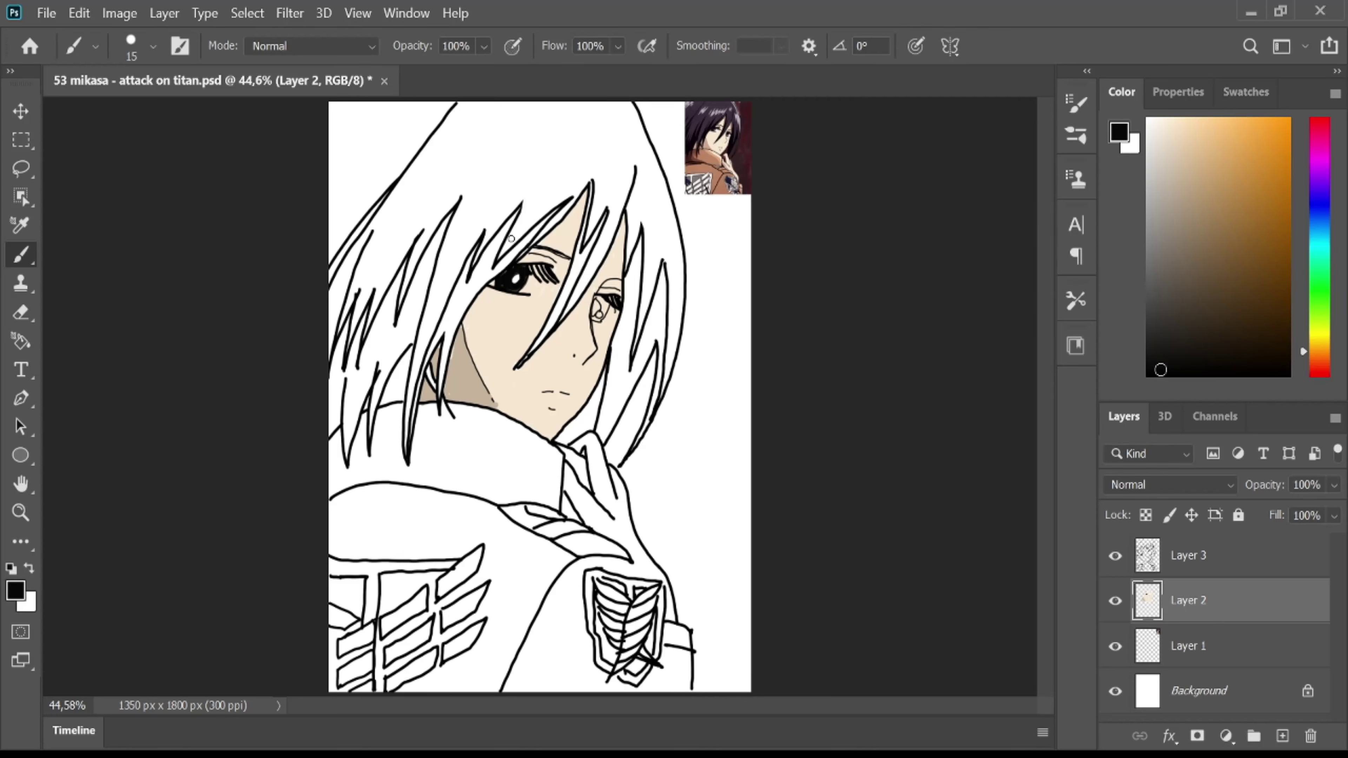
left_click(1148, 120)
scroll(614, 316, "up", 2)
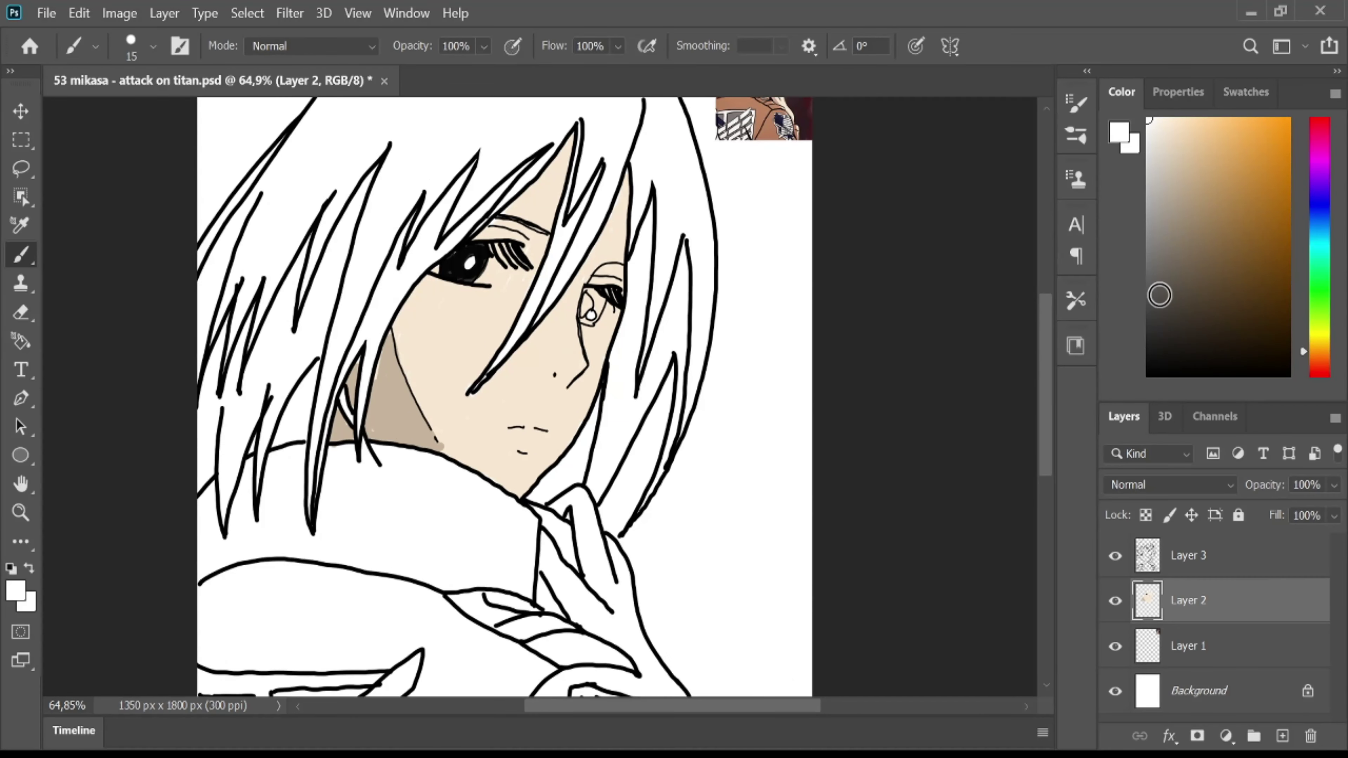
left_click(1189, 335)
mouse_move(588, 295)
left_mouse_down()
mouse_move(601, 301)
mouse_move(594, 320)
left_mouse_up()
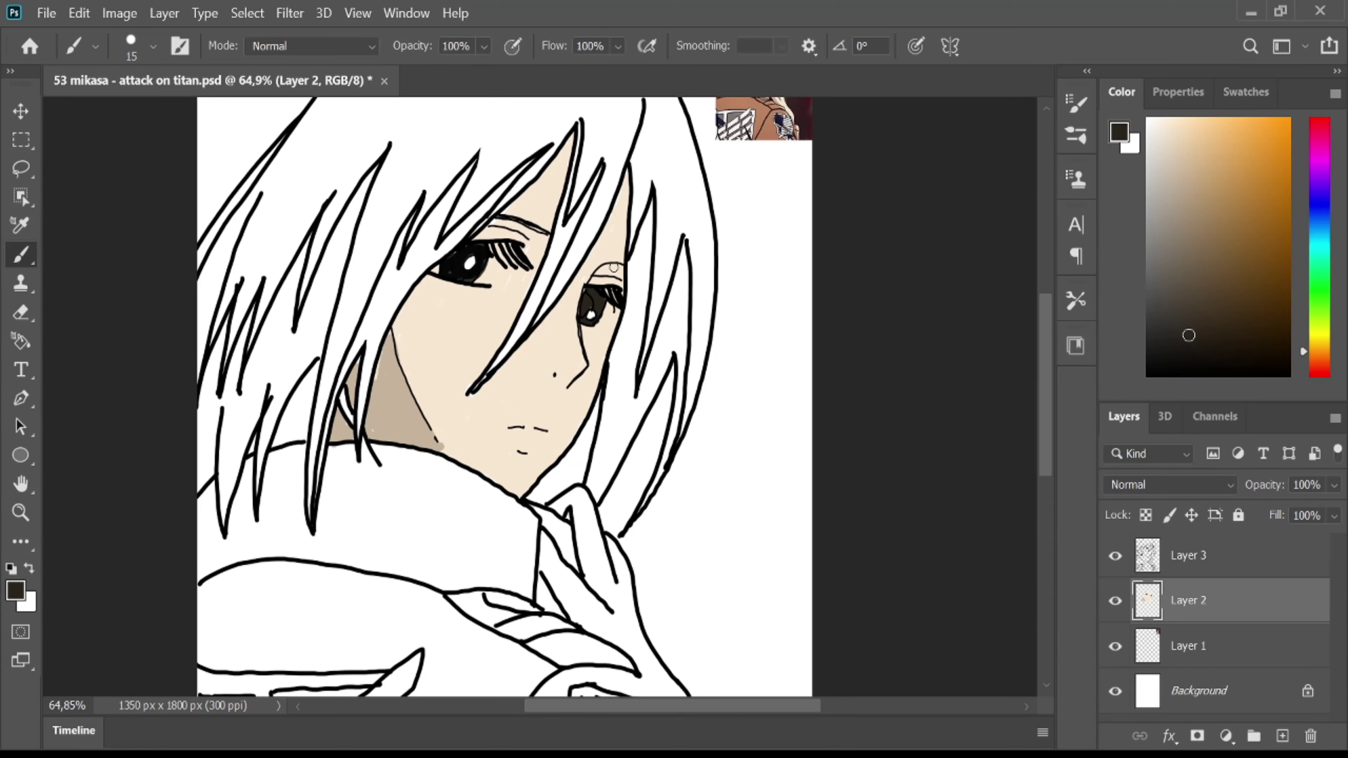
left_click(586, 300, "alt")
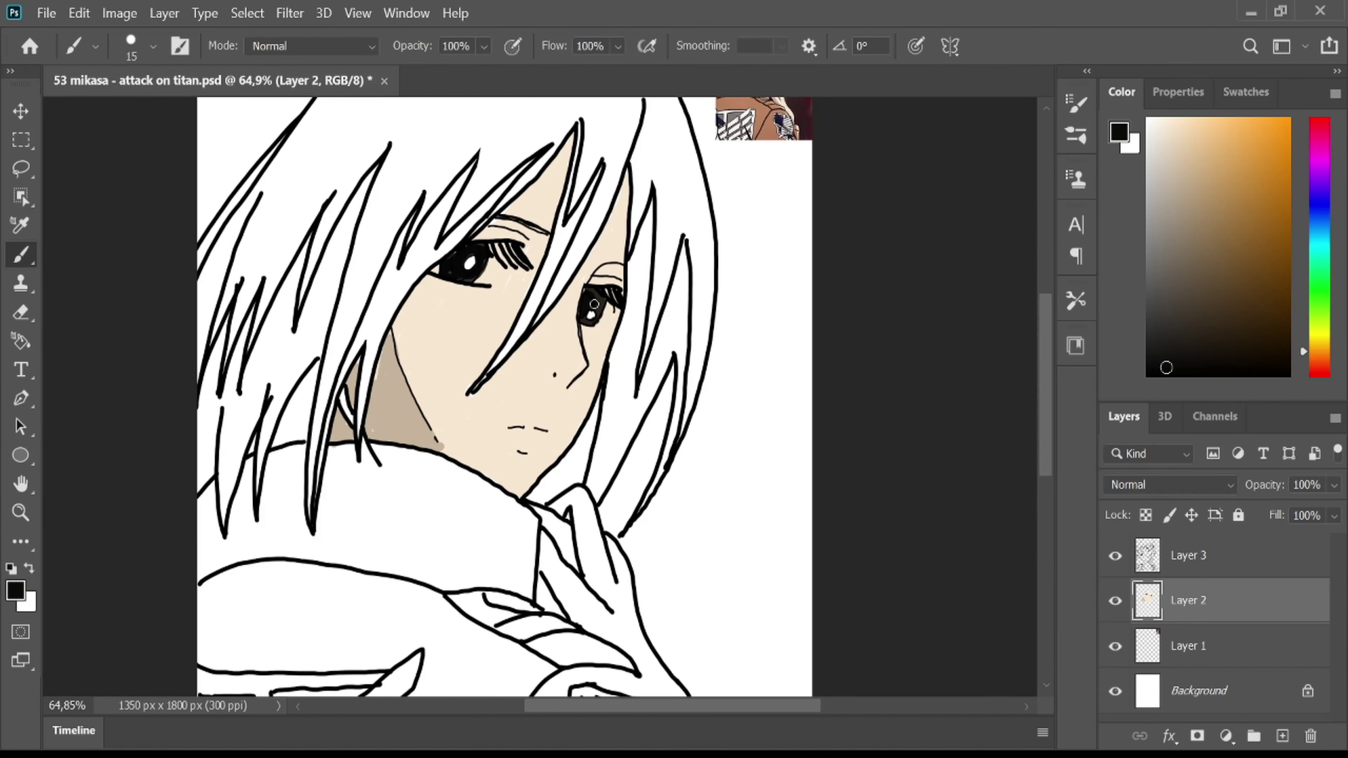
Soften the upper eyelid and lip lines and shade under the right eye with skin beige.
scroll(611, 258, "up", 1)
scroll(611, 257, "down", 2)
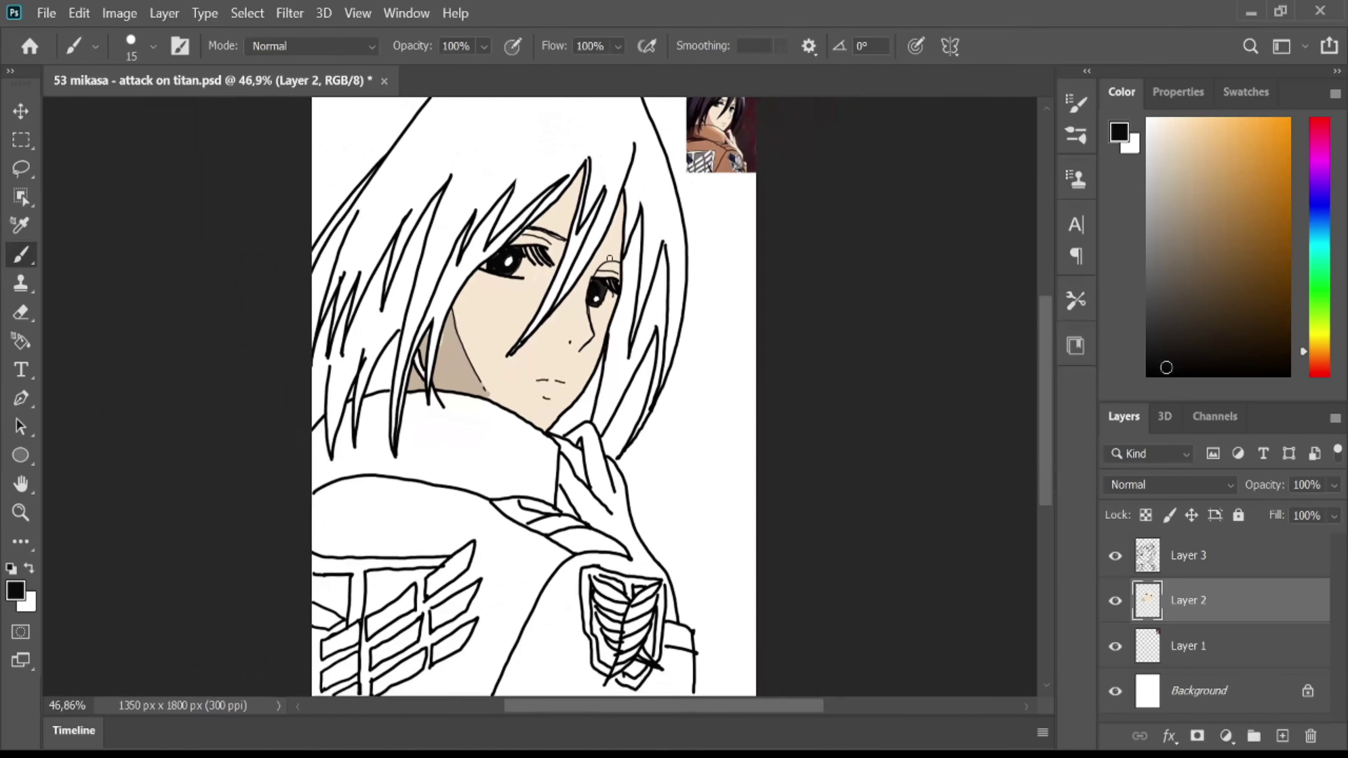
scroll(611, 258, "down", 1)
left_click(552, 308, "alt")
left_click_drag(523, 240, 527, 239)
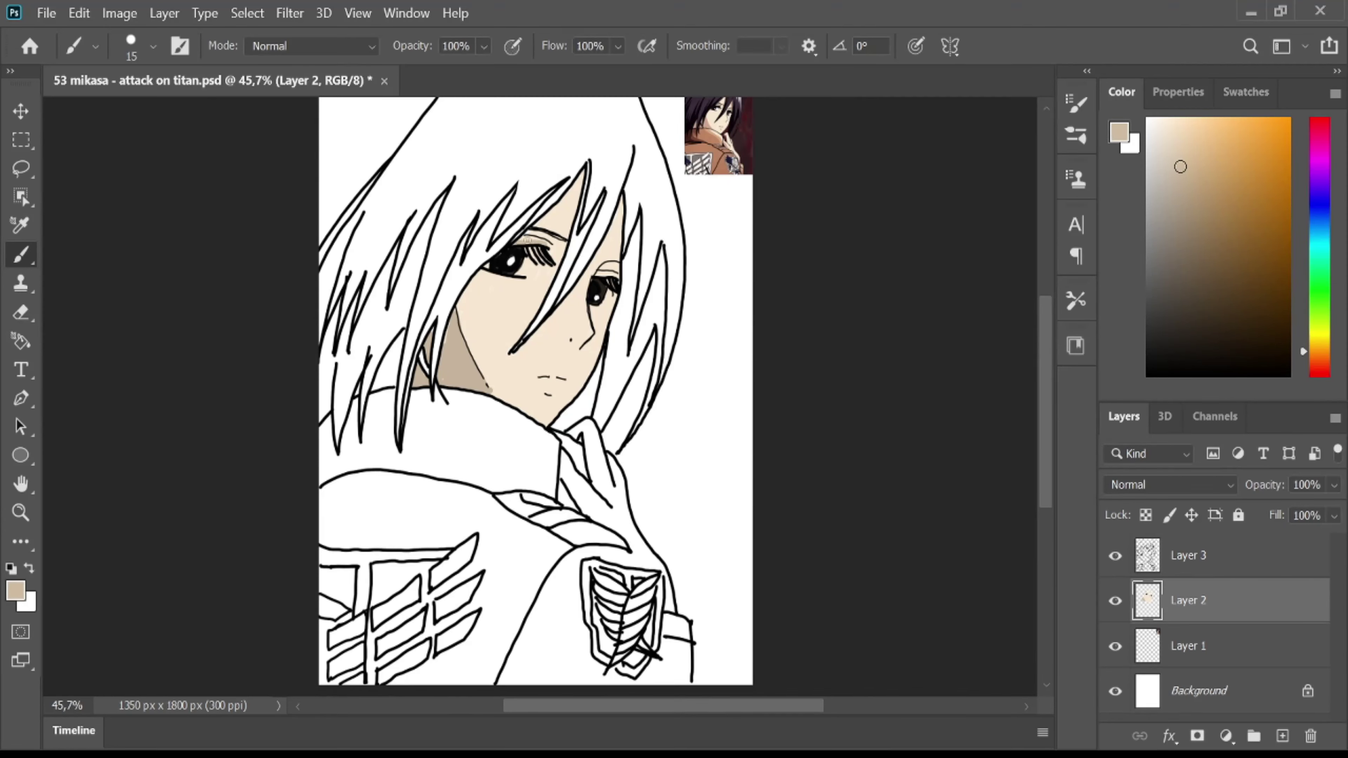
left_click_drag(613, 290, 599, 309)
left_click_drag(556, 380, 565, 377)
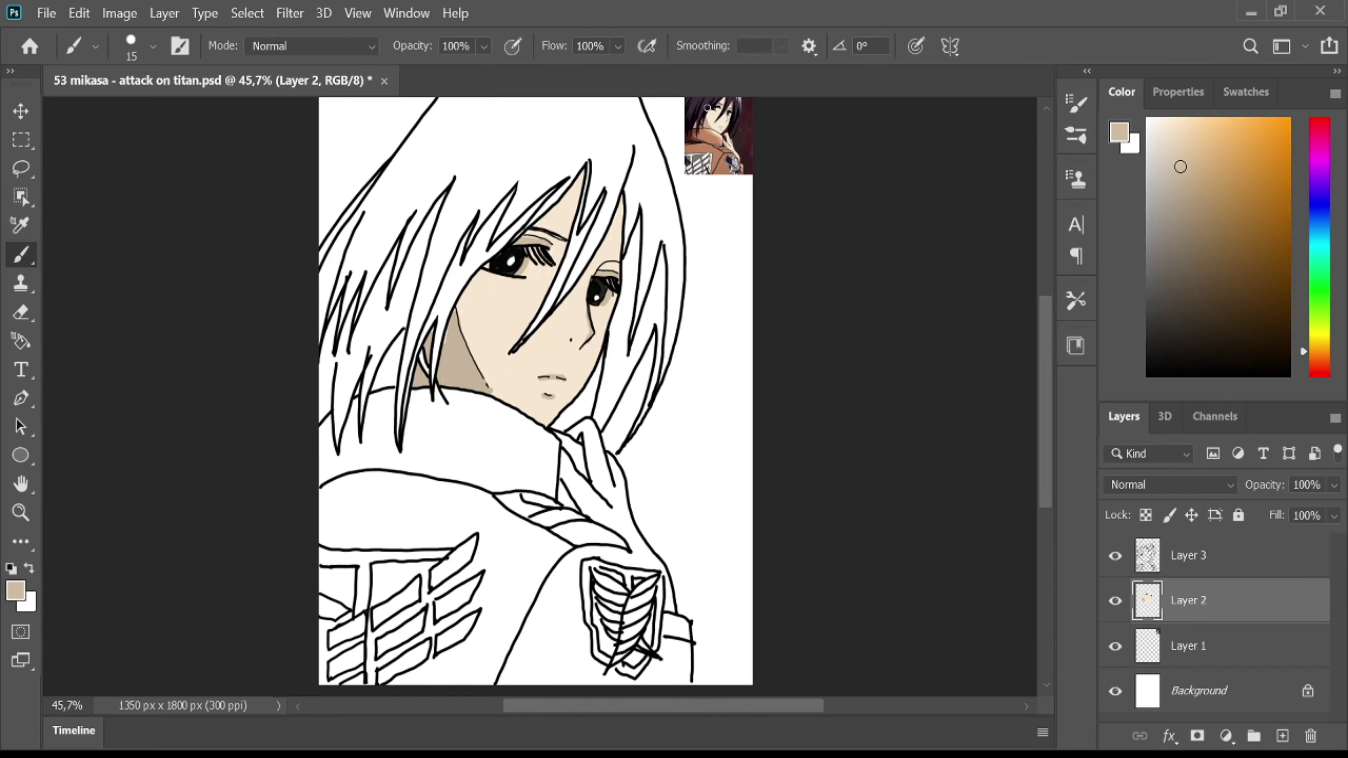
Sample the reference's dark purple and fill the hair strands right of the face.
key("i")
left_click(706, 101)
key("b")
mouse_move(589, 169)
left_mouse_down()
mouse_move(541, 318)
mouse_move(592, 246)
left_mouse_up()
left_click_drag(566, 290, 633, 145)
mouse_move(589, 247)
left_mouse_down()
mouse_move(629, 149)
mouse_move(624, 289)
mouse_move(593, 396)
mouse_move(628, 374)
mouse_move(663, 311)
left_mouse_up()
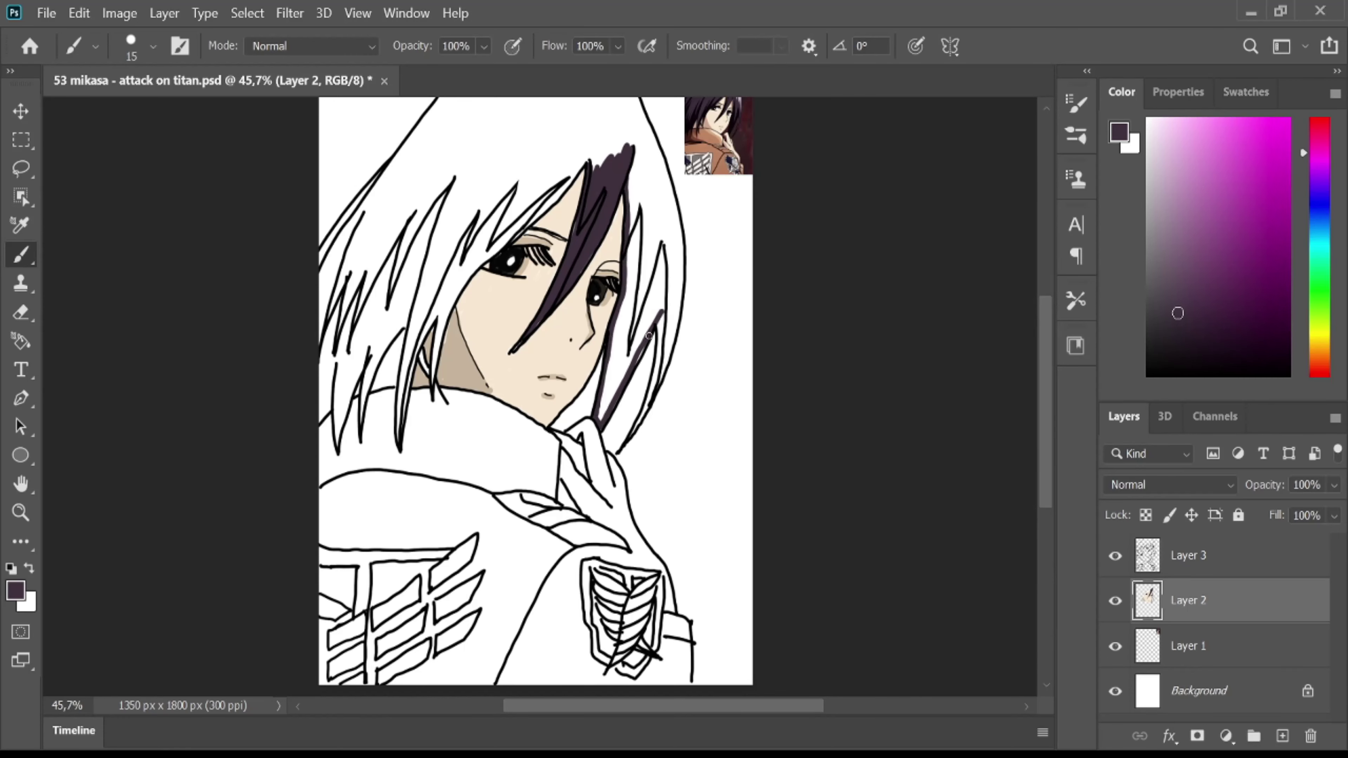
mouse_move(637, 363)
left_mouse_down()
mouse_move(661, 319)
mouse_move(638, 425)
mouse_move(679, 242)
left_mouse_up()
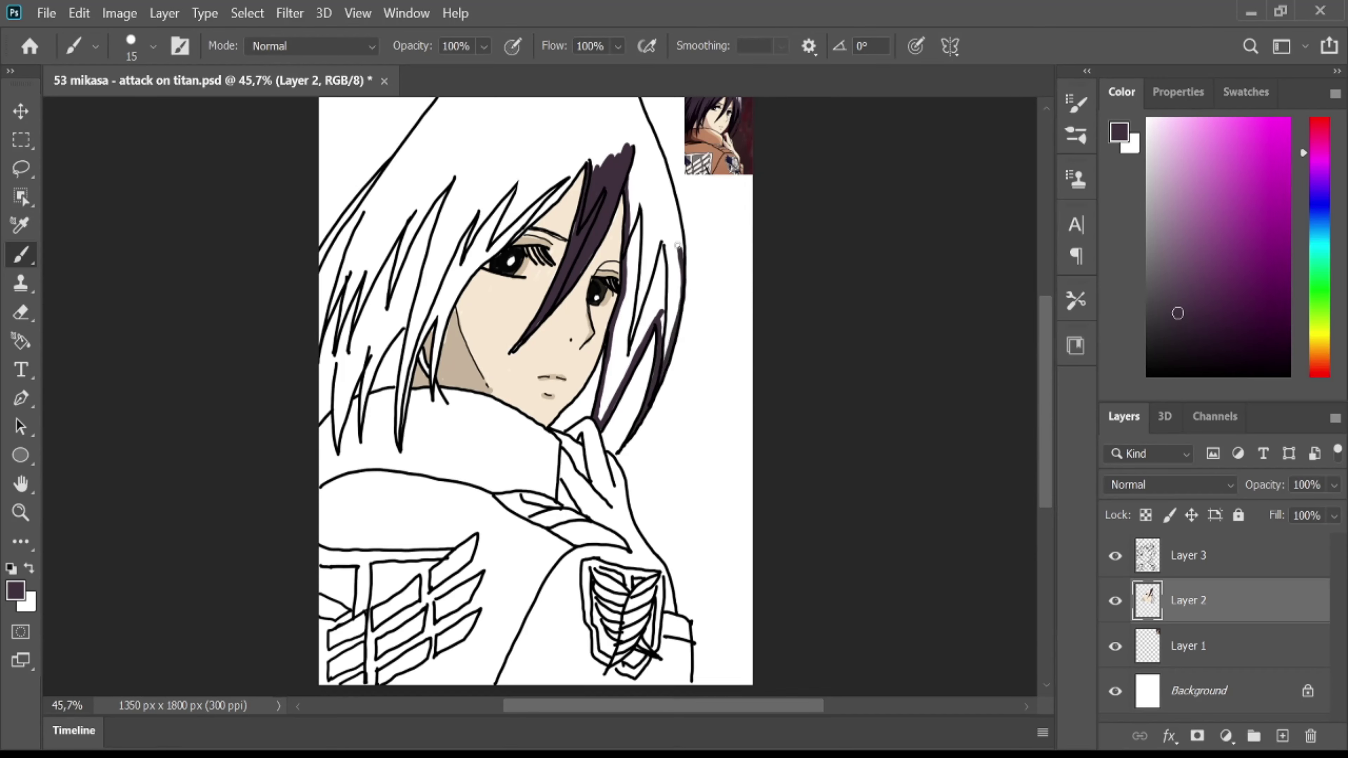
mouse_move(634, 149)
left_mouse_down()
mouse_move(640, 249)
mouse_move(666, 175)
mouse_move(640, 209)
left_mouse_up()
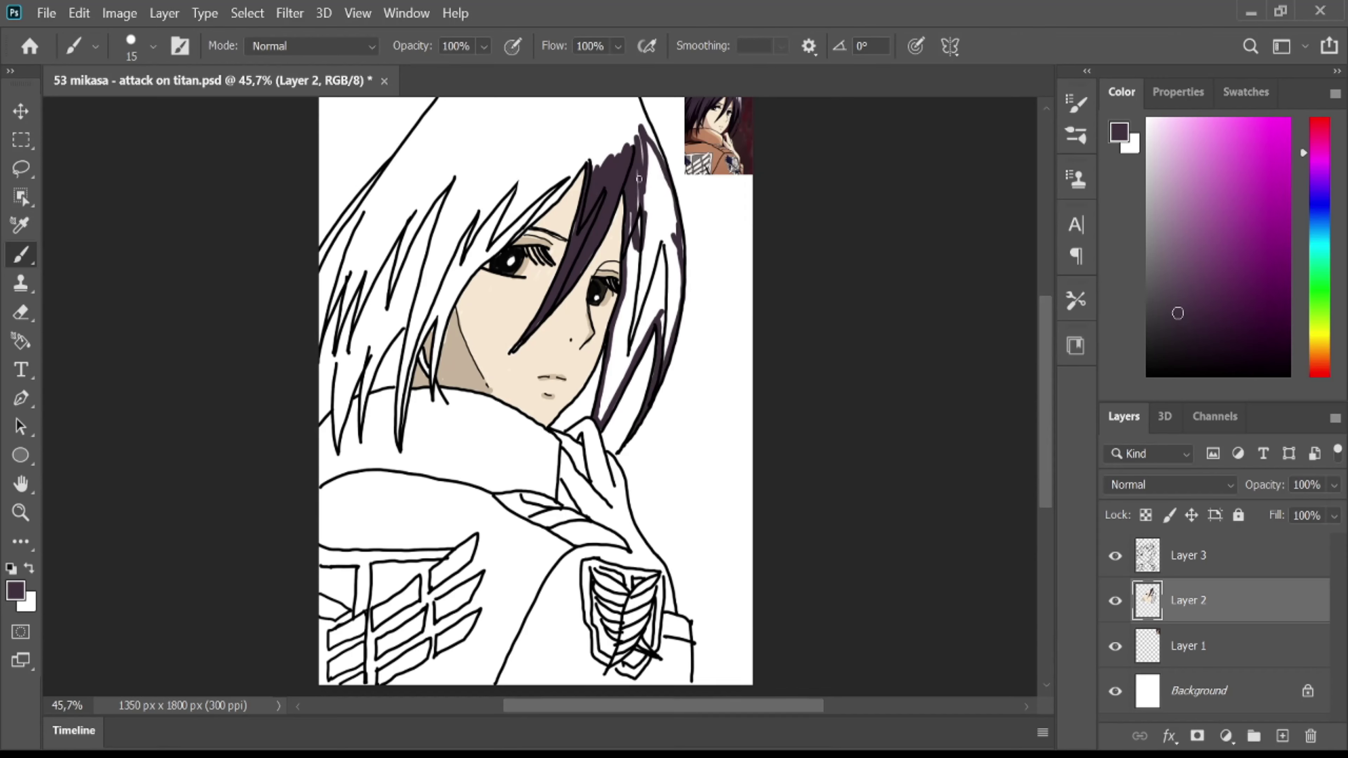
mouse_move(634, 135)
left_mouse_down()
mouse_move(665, 192)
mouse_move(670, 327)
mouse_move(677, 287)
mouse_move(656, 213)
mouse_move(616, 372)
mouse_move(637, 336)
mouse_move(625, 296)
left_mouse_up()
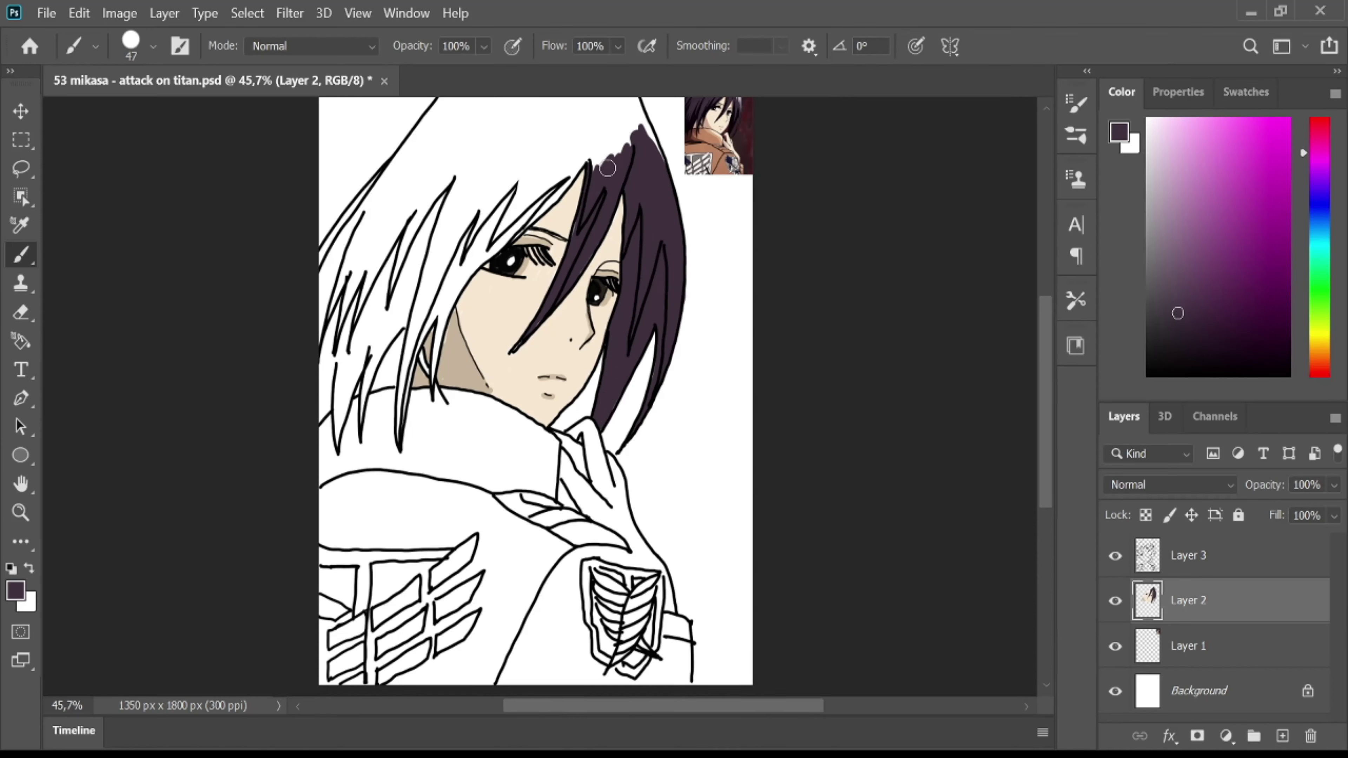
Fill the left hair outline and strands beside the face with purple, redoing one bad stroke.
mouse_move(607, 168)
left_mouse_down()
mouse_move(640, 114)
mouse_move(490, 104)
mouse_move(419, 133)
mouse_move(324, 260)
mouse_move(321, 237)
left_mouse_up()
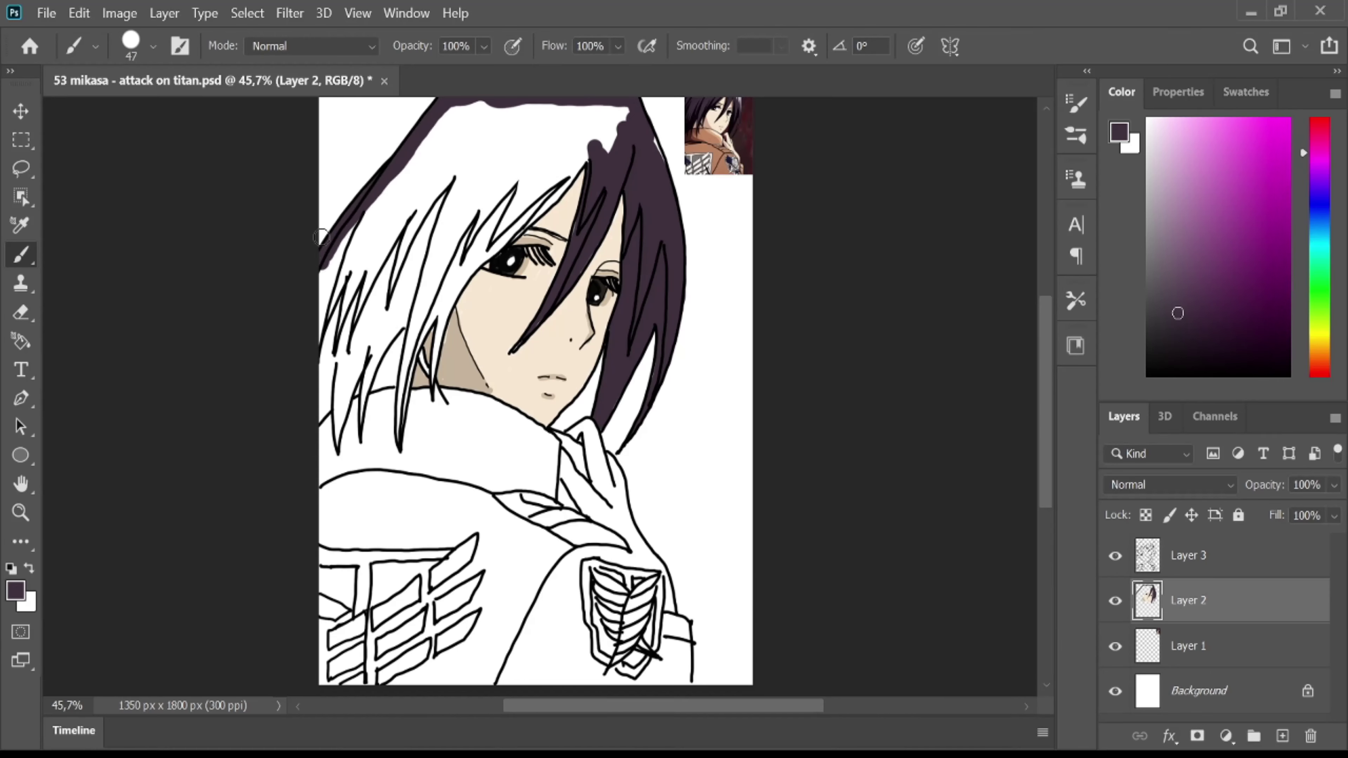
key("ctrl+z")
mouse_move(452, 99)
left_mouse_down()
mouse_move(332, 271)
mouse_move(395, 194)
mouse_move(376, 219)
left_mouse_up()
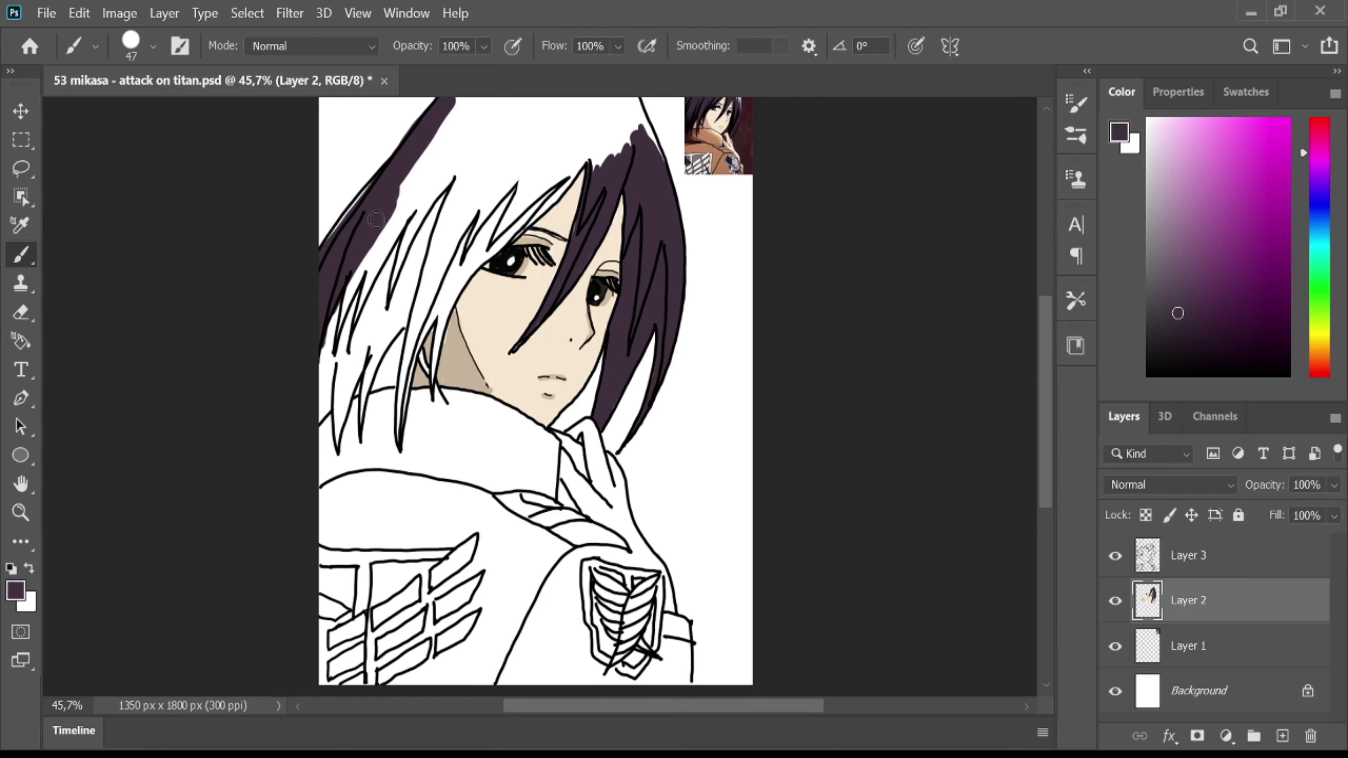
mouse_move(342, 282)
left_mouse_down()
mouse_move(325, 404)
mouse_move(390, 277)
left_mouse_up()
key("bracketleft")
key("bracketleft")
key("bracketleft")
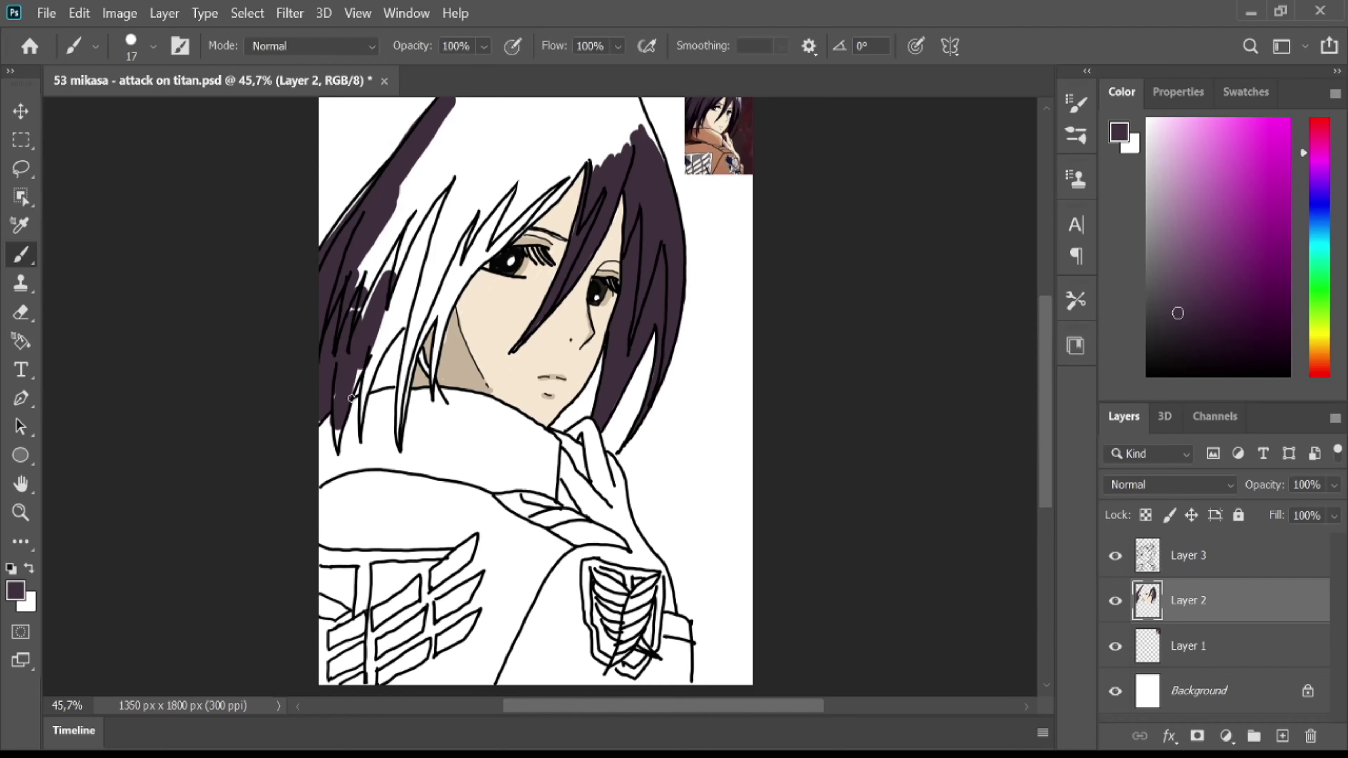
mouse_move(351, 398)
left_mouse_down()
mouse_move(339, 448)
mouse_move(372, 350)
mouse_move(416, 315)
mouse_move(401, 430)
left_mouse_up()
mouse_move(411, 327)
left_mouse_down()
mouse_move(399, 440)
mouse_move(445, 297)
mouse_move(401, 397)
left_mouse_up()
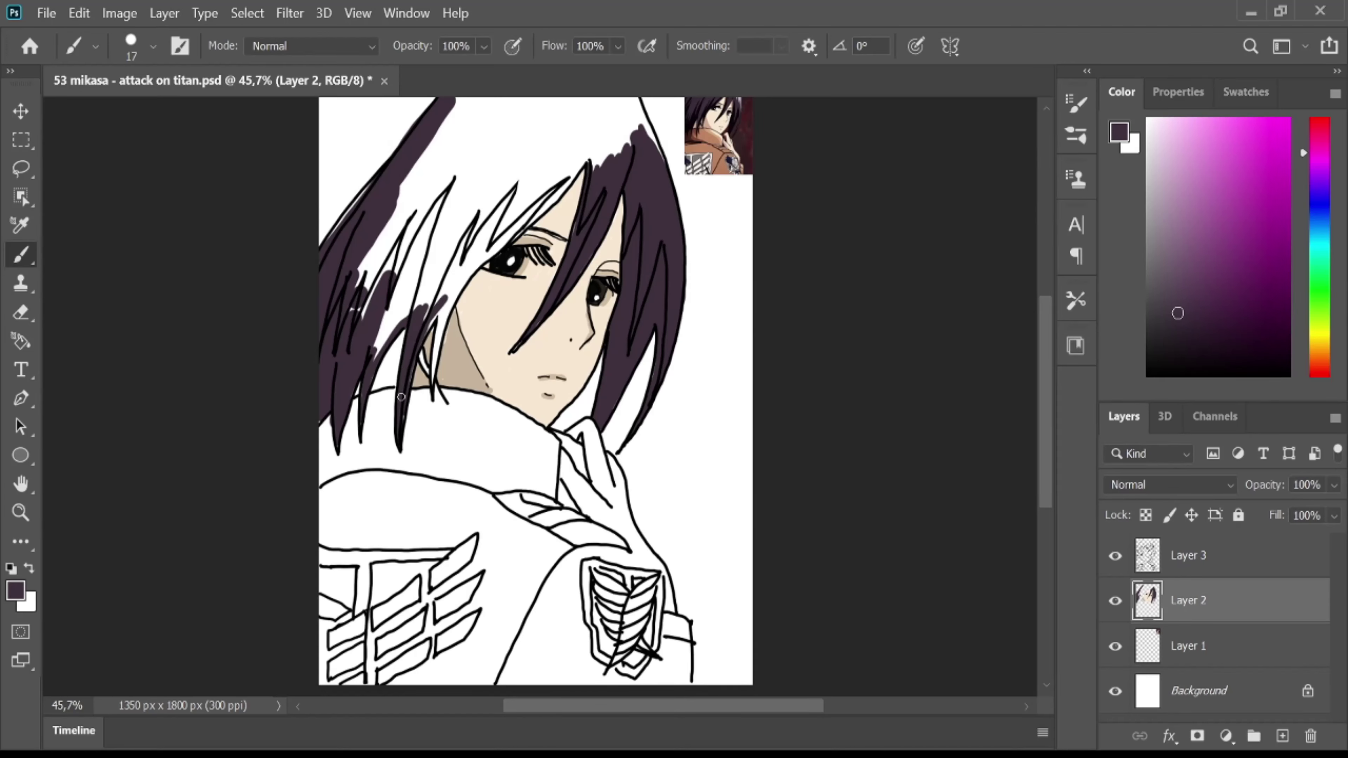
mouse_move(441, 302)
left_mouse_down()
mouse_move(433, 378)
mouse_move(451, 287)
mouse_move(600, 143)
mouse_move(446, 308)
mouse_move(448, 331)
left_mouse_up()
Fill the upper-left hair strand and the white strip above the left eye with purple.
key("bracketright")
key("bracketright")
key("bracketright")
mouse_move(470, 101)
left_mouse_down()
mouse_move(412, 181)
mouse_move(350, 324)
mouse_move(504, 101)
mouse_move(399, 271)
left_mouse_up()
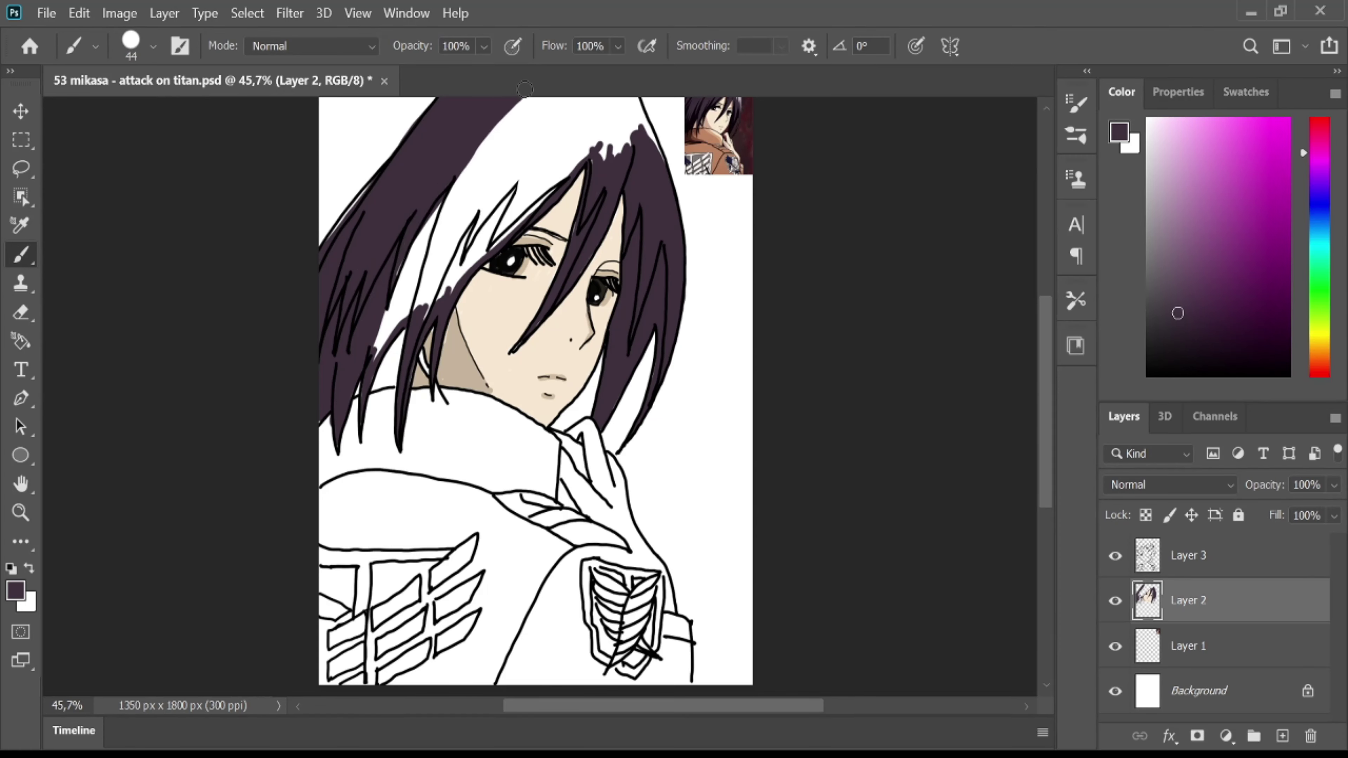
mouse_move(478, 149)
left_mouse_down()
mouse_move(370, 353)
mouse_move(523, 114)
mouse_move(398, 316)
mouse_move(547, 114)
mouse_move(425, 318)
left_mouse_up()
mouse_move(594, 101)
left_mouse_down()
mouse_move(446, 292)
mouse_move(624, 103)
mouse_move(610, 159)
mouse_move(637, 109)
mouse_move(658, 153)
mouse_move(622, 118)
left_mouse_up()
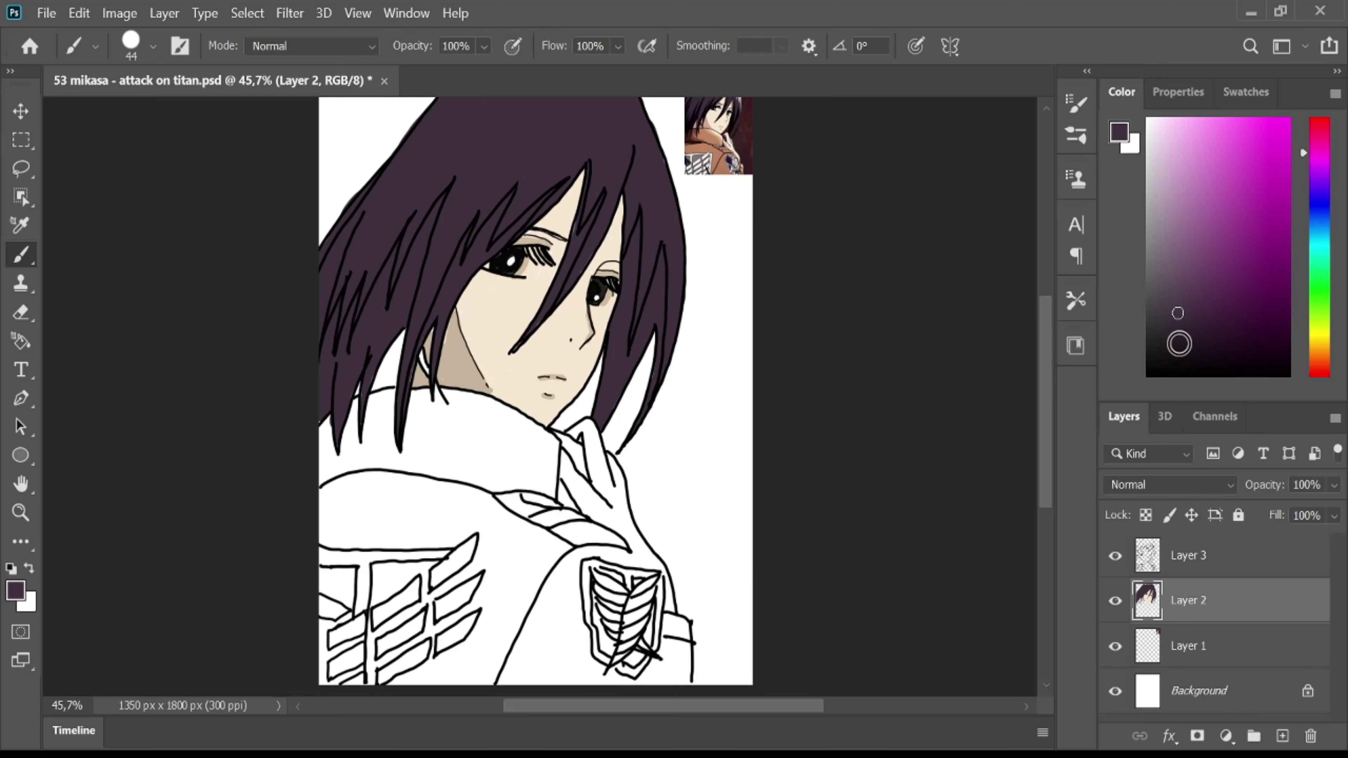
left_click(1179, 344)
Shade the left edge and several hair strands with darker purple using a 12 px brush.
key("bracketleft")
key("bracketleft")
key("bracketleft")
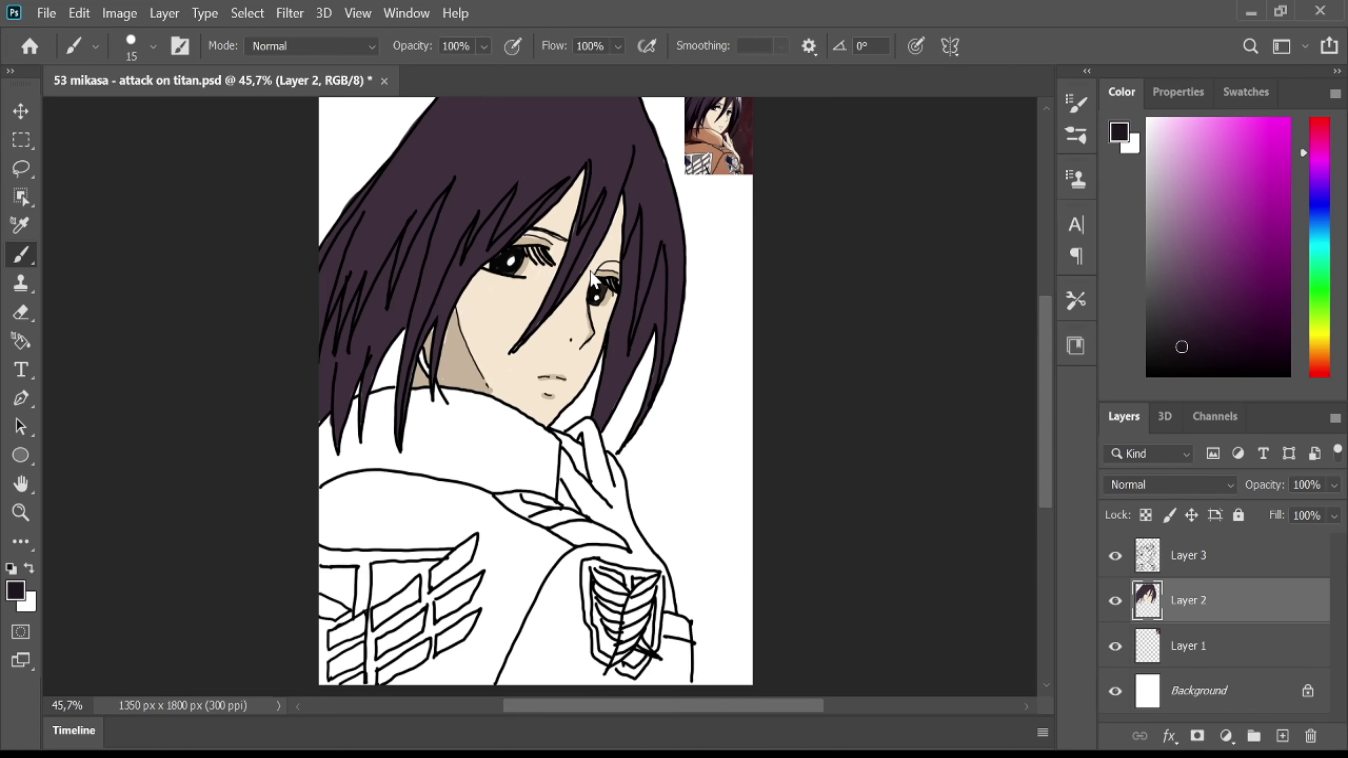
key("bracketleft")
mouse_move(338, 306)
left_mouse_down()
mouse_move(323, 419)
mouse_move(352, 298)
mouse_move(339, 401)
mouse_move(383, 288)
mouse_move(363, 410)
mouse_move(387, 311)
mouse_move(446, 194)
left_mouse_up()
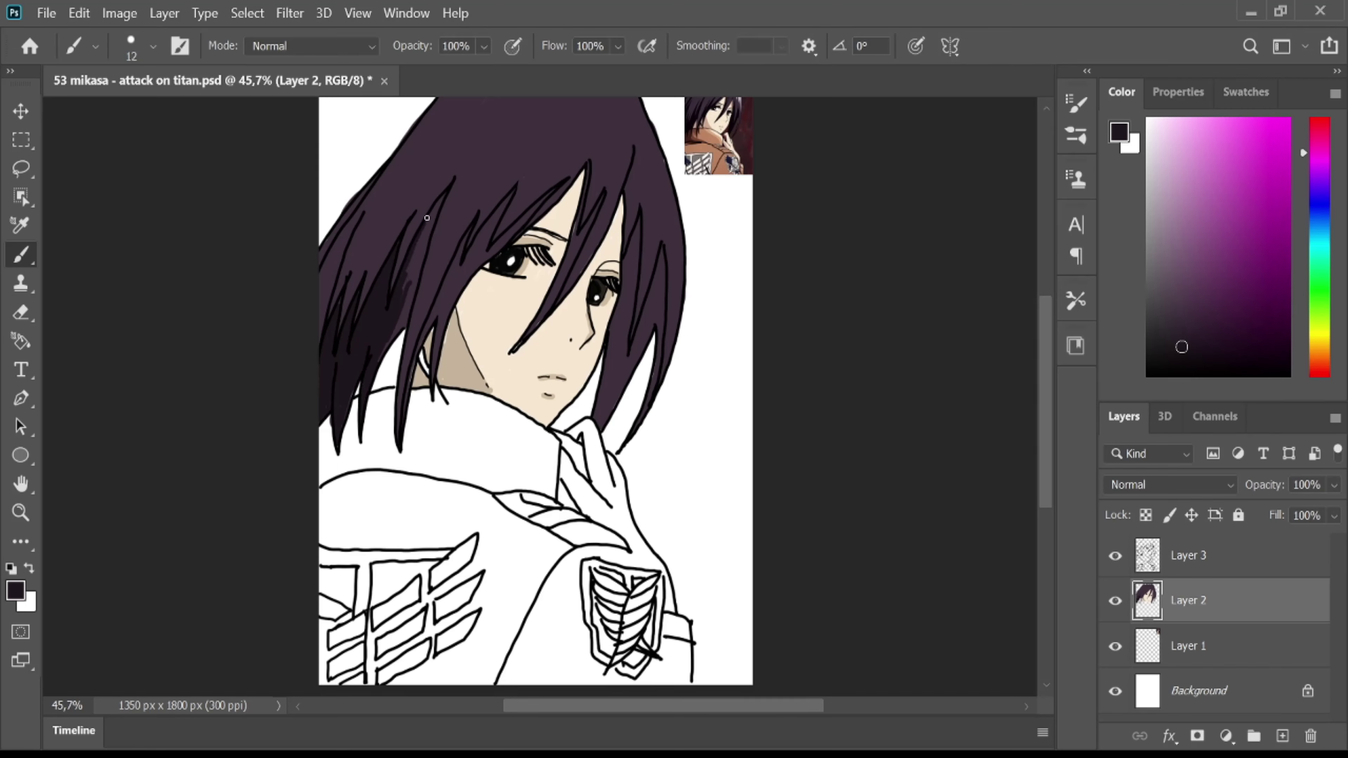
left_click_drag(427, 246, 392, 339)
left_click_drag(417, 275, 405, 286)
left_click_drag(470, 228, 426, 328)
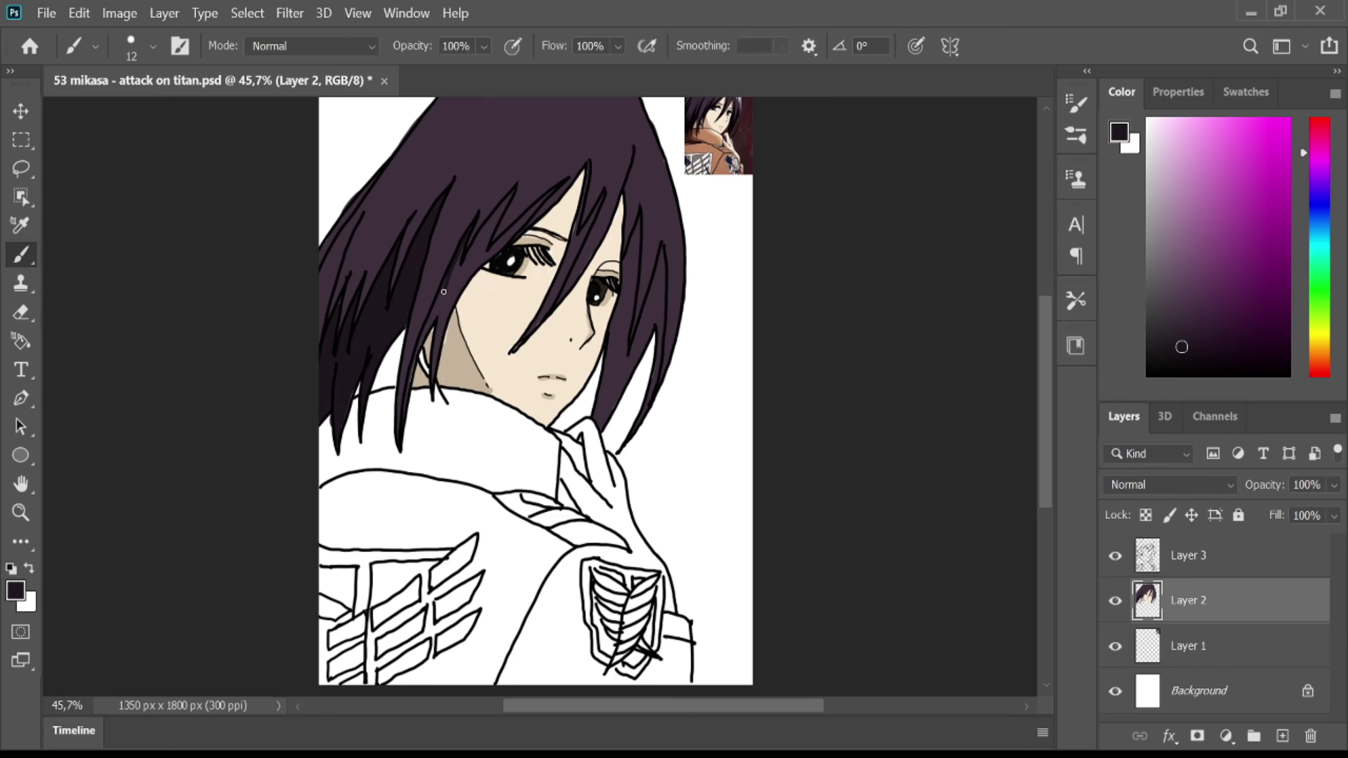
mouse_move(464, 242)
left_mouse_down()
mouse_move(435, 318)
mouse_move(510, 196)
mouse_move(433, 367)
left_mouse_up()
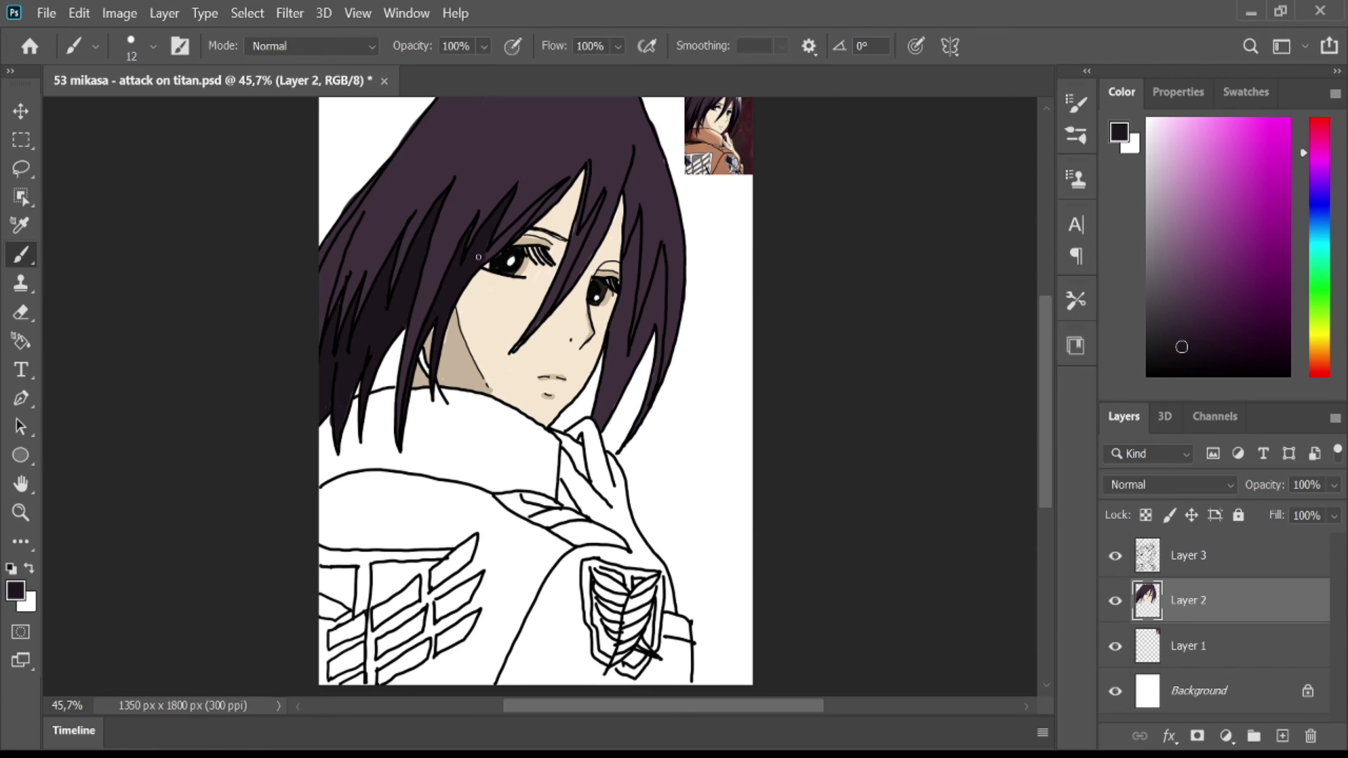
mouse_move(479, 257)
left_mouse_down()
mouse_move(545, 199)
mouse_move(555, 287)
mouse_move(525, 337)
mouse_move(587, 223)
mouse_move(629, 263)
mouse_move(595, 414)
mouse_move(660, 291)
mouse_move(628, 358)
mouse_move(636, 270)
mouse_move(610, 371)
mouse_move(610, 349)
mouse_move(649, 316)
mouse_move(664, 265)
mouse_move(646, 405)
left_mouse_up()
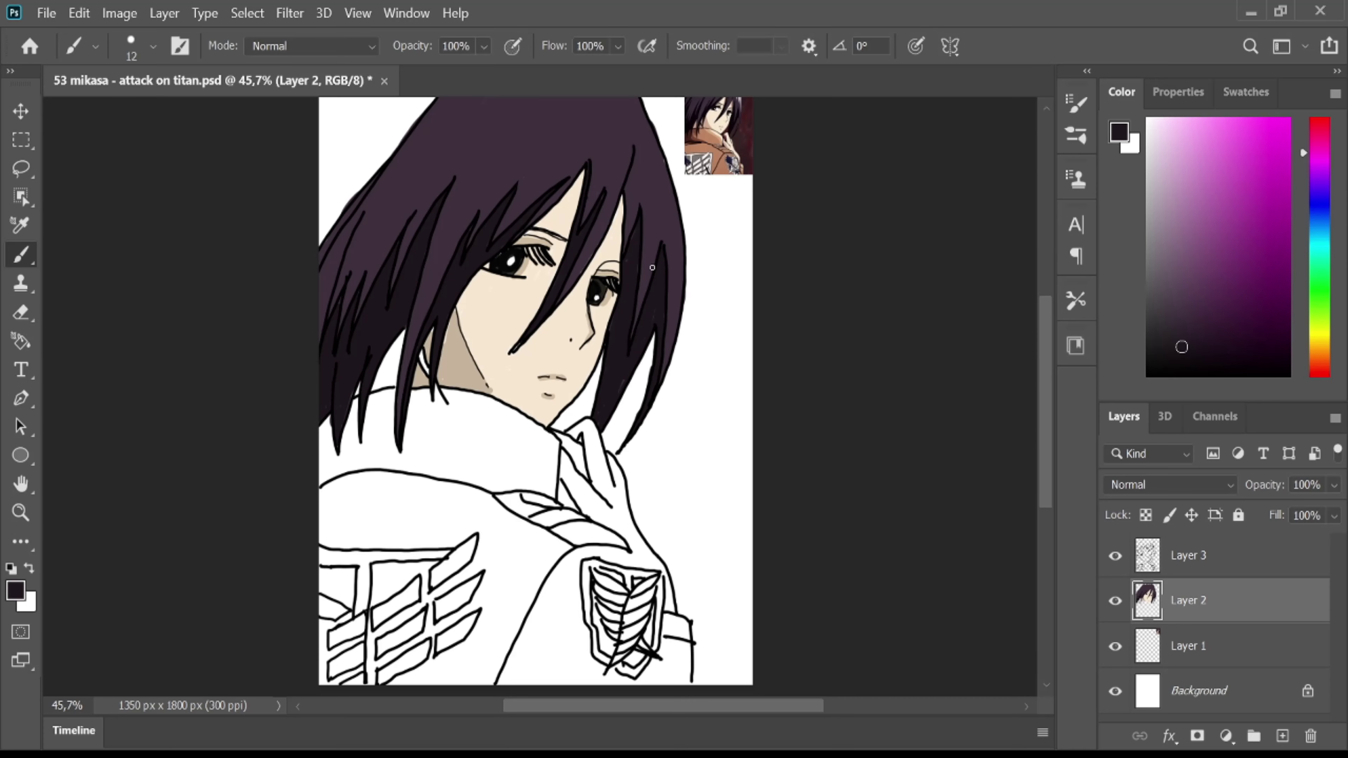
Fill the white gaps along the hair's top edge with the hair's dark purple.
scroll(1034, 282, "up", 2)
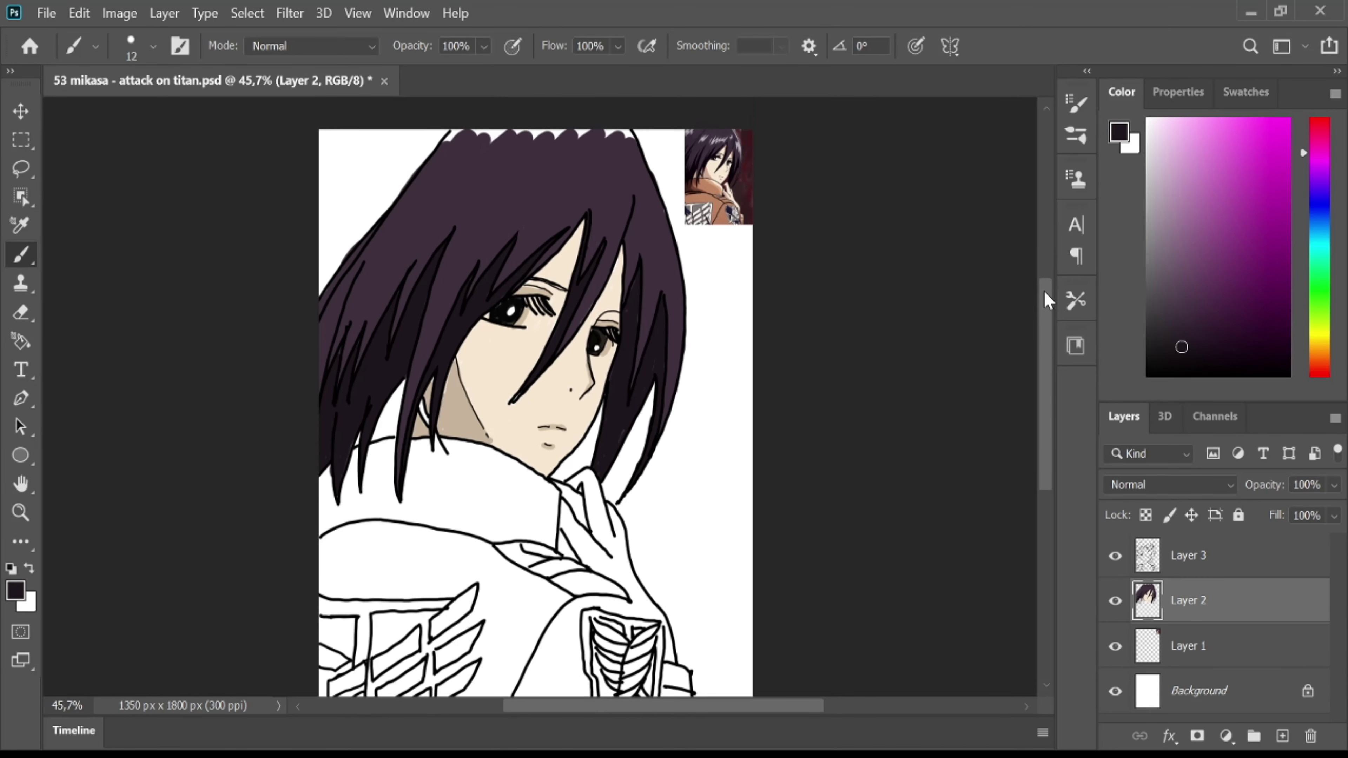
left_click(537, 179, "alt")
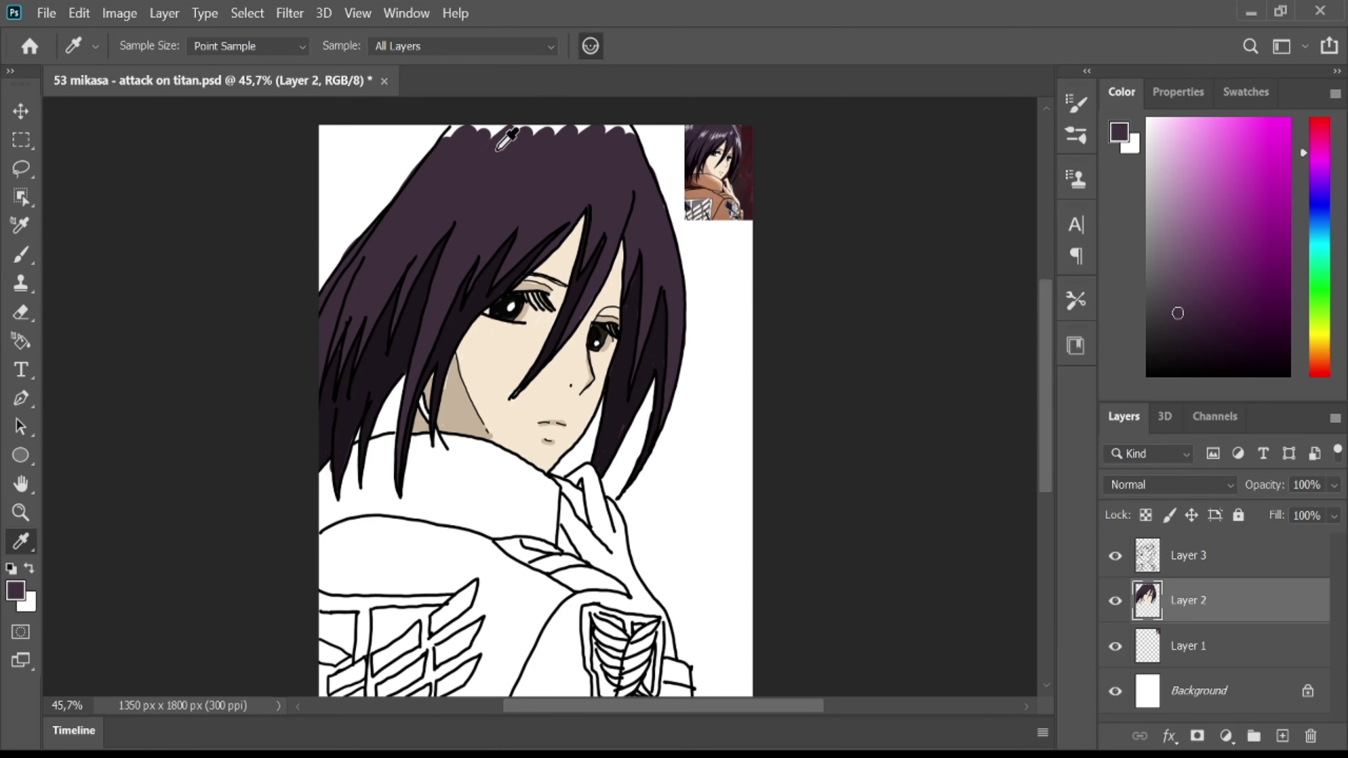
key("bracketright")
key("bracketright")
key("bracketright")
left_click_drag(480, 126, 629, 133)
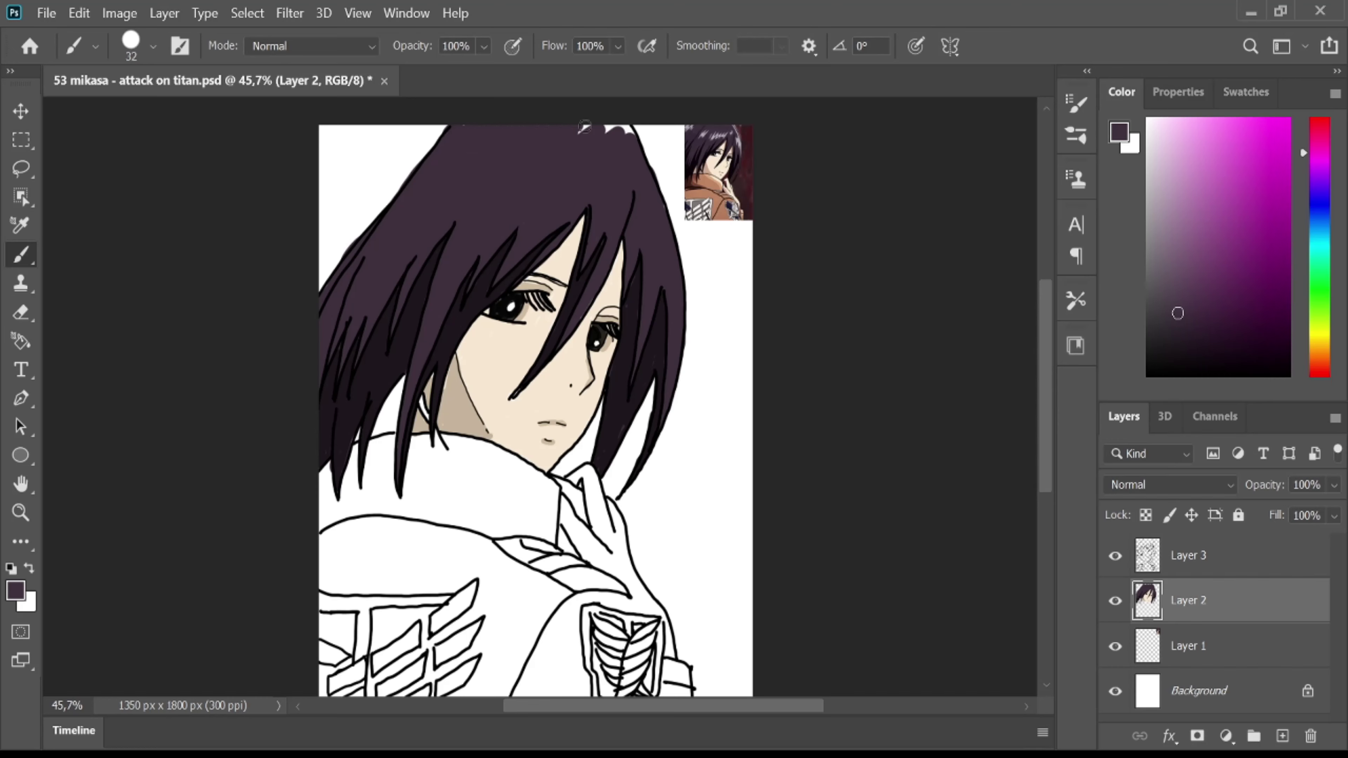
Paint light pink highlight strokes across the upper and right hair, redoing two rough patches.
left_click(1153, 143)
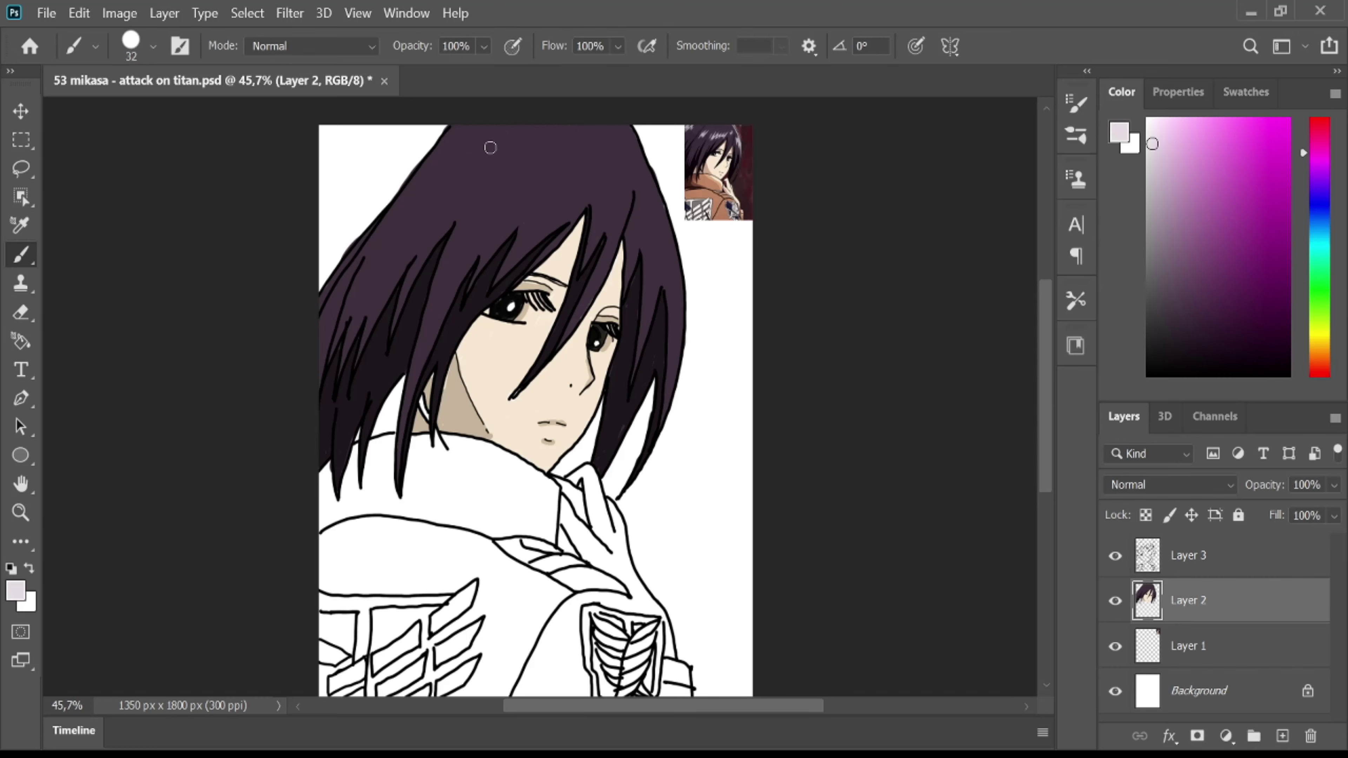
left_click_drag(448, 151, 480, 159)
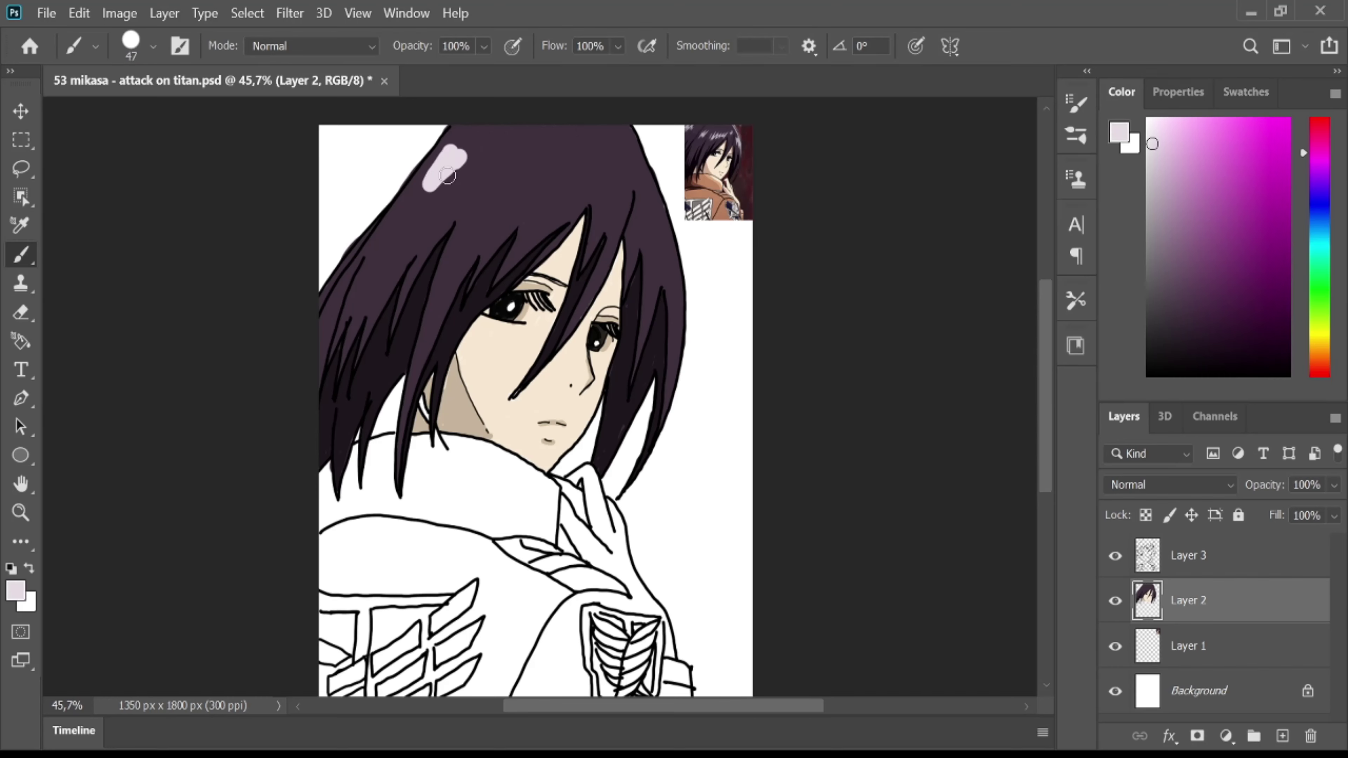
key("ctrl+z")
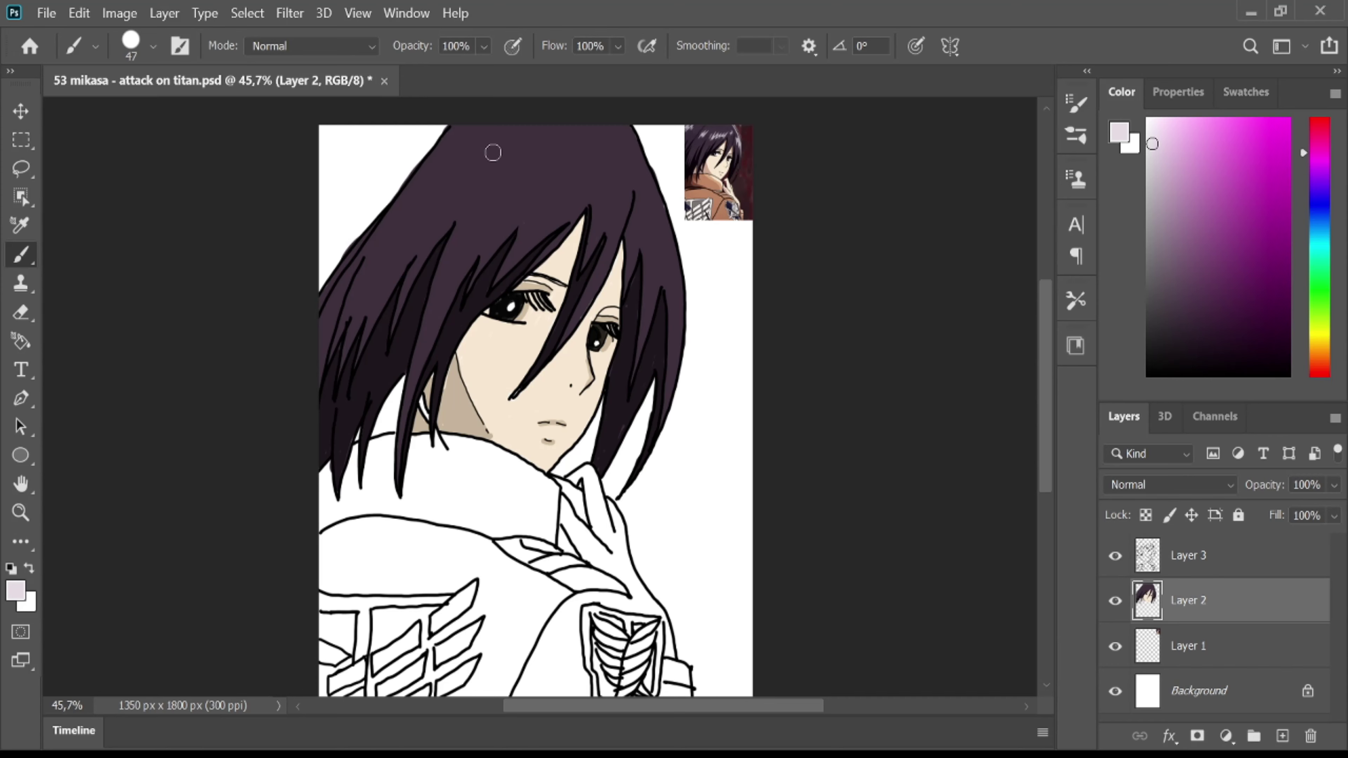
key("bracketleft")
key("bracketleft")
key("bracketleft")
left_click_drag(443, 172, 485, 165)
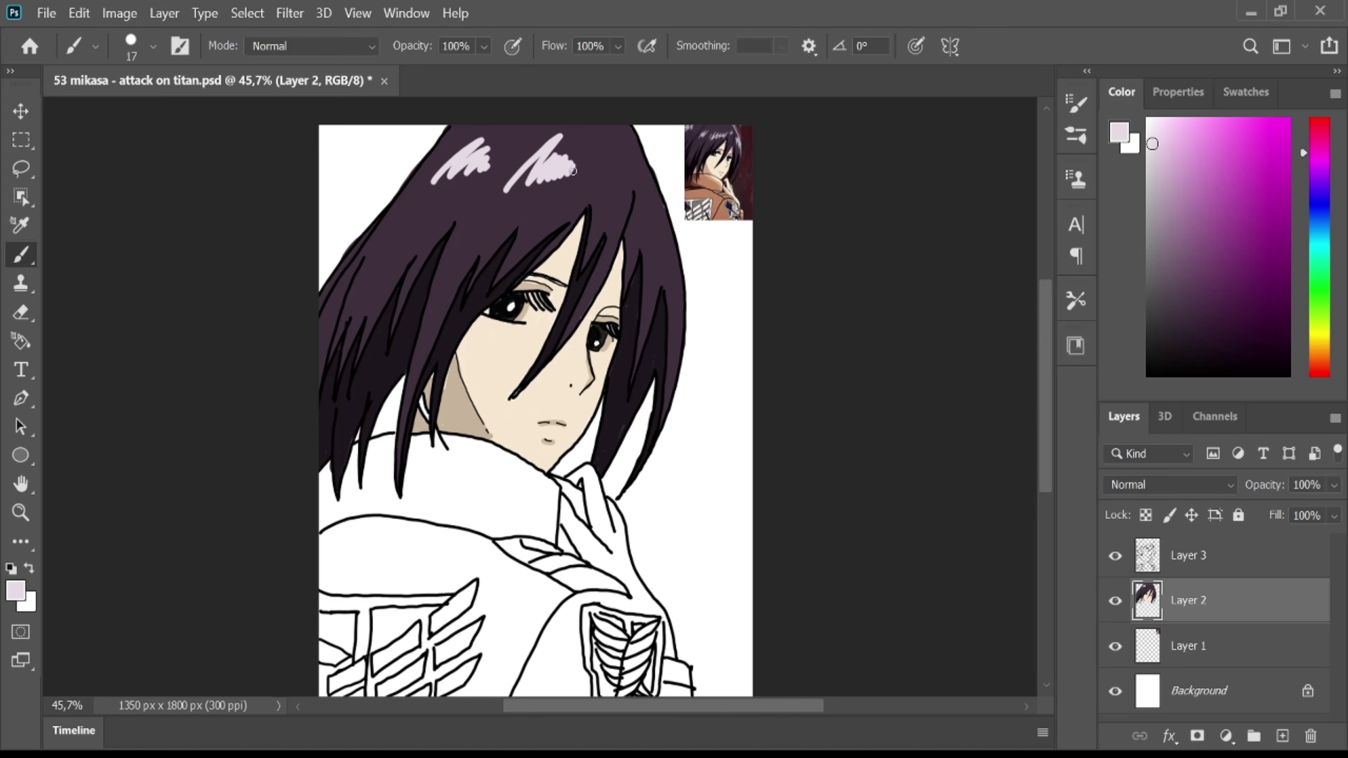
key("ctrl+z")
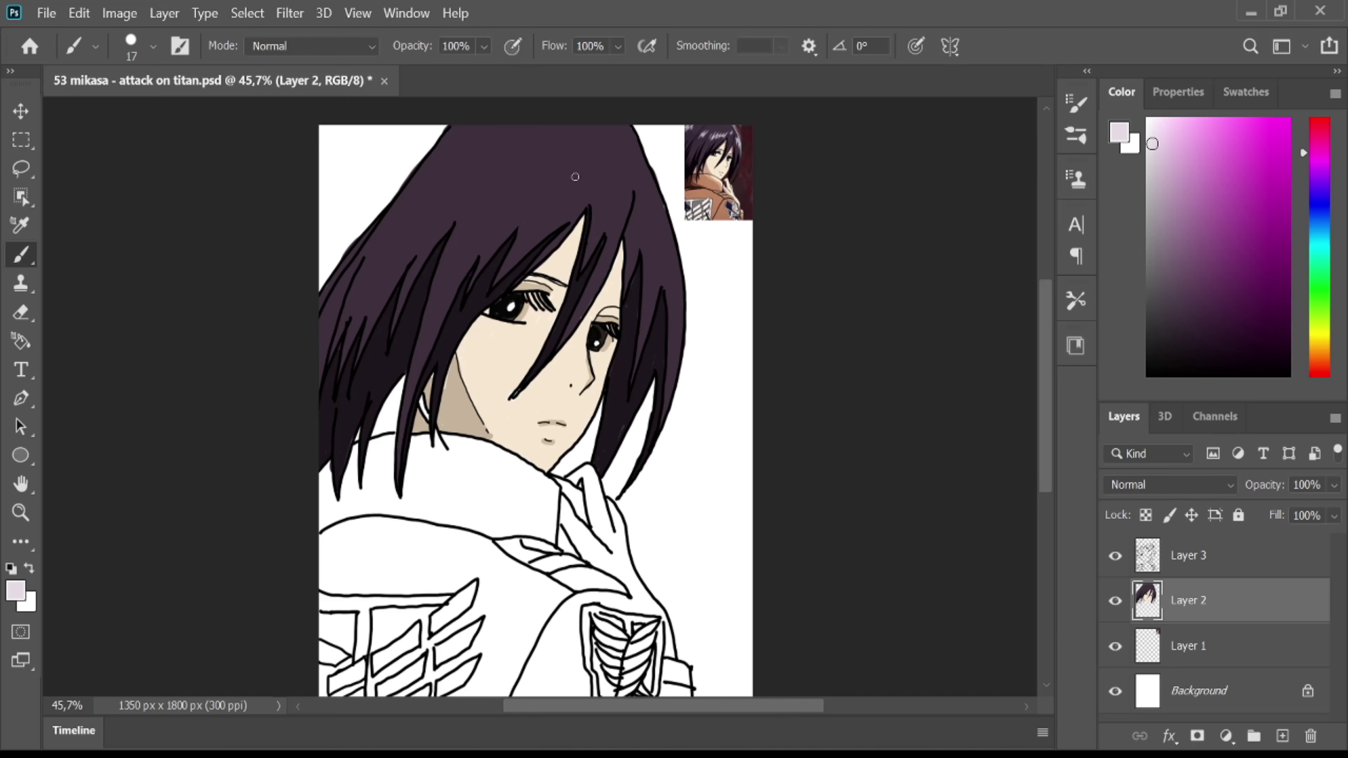
mouse_move(575, 177)
left_mouse_down()
mouse_move(512, 198)
mouse_move(515, 168)
left_mouse_up()
mouse_move(472, 175)
left_mouse_down()
mouse_move(457, 183)
mouse_move(451, 154)
left_mouse_up()
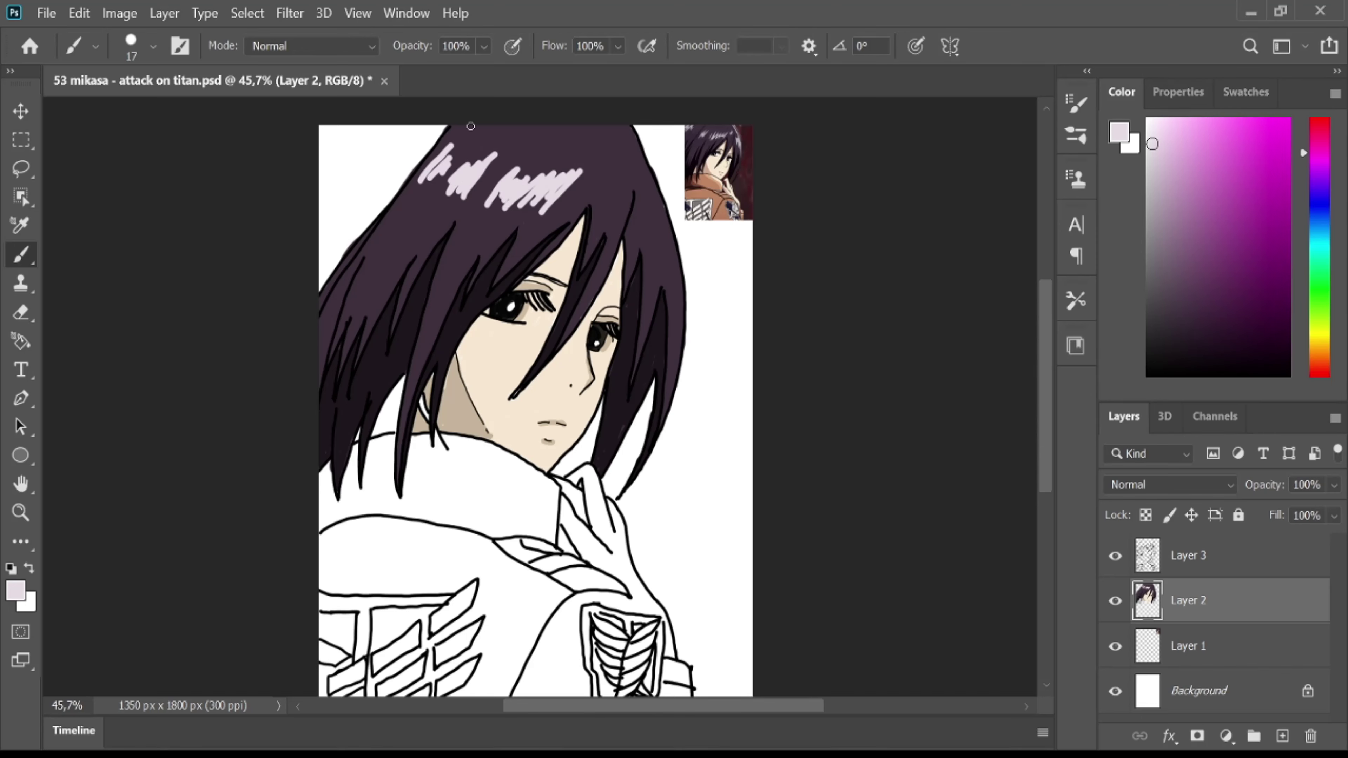
left_click_drag(538, 193, 506, 180)
mouse_move(606, 166)
left_mouse_down()
mouse_move(602, 204)
mouse_move(605, 163)
mouse_move(647, 229)
mouse_move(670, 237)
mouse_move(649, 233)
left_mouse_up()
key("bracketleft")
key("bracketleft")
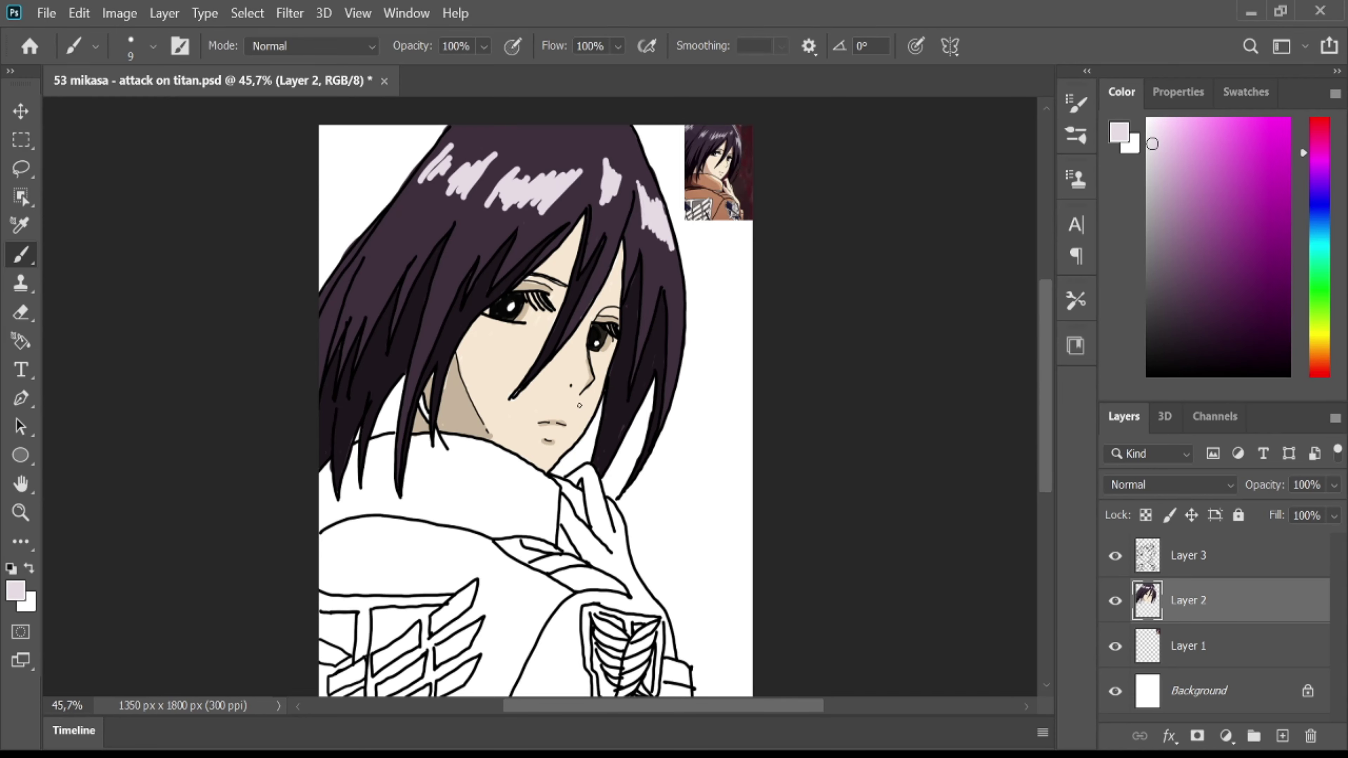
Colour the raised finger with beige sampled from the face.
left_click(576, 417, "alt")
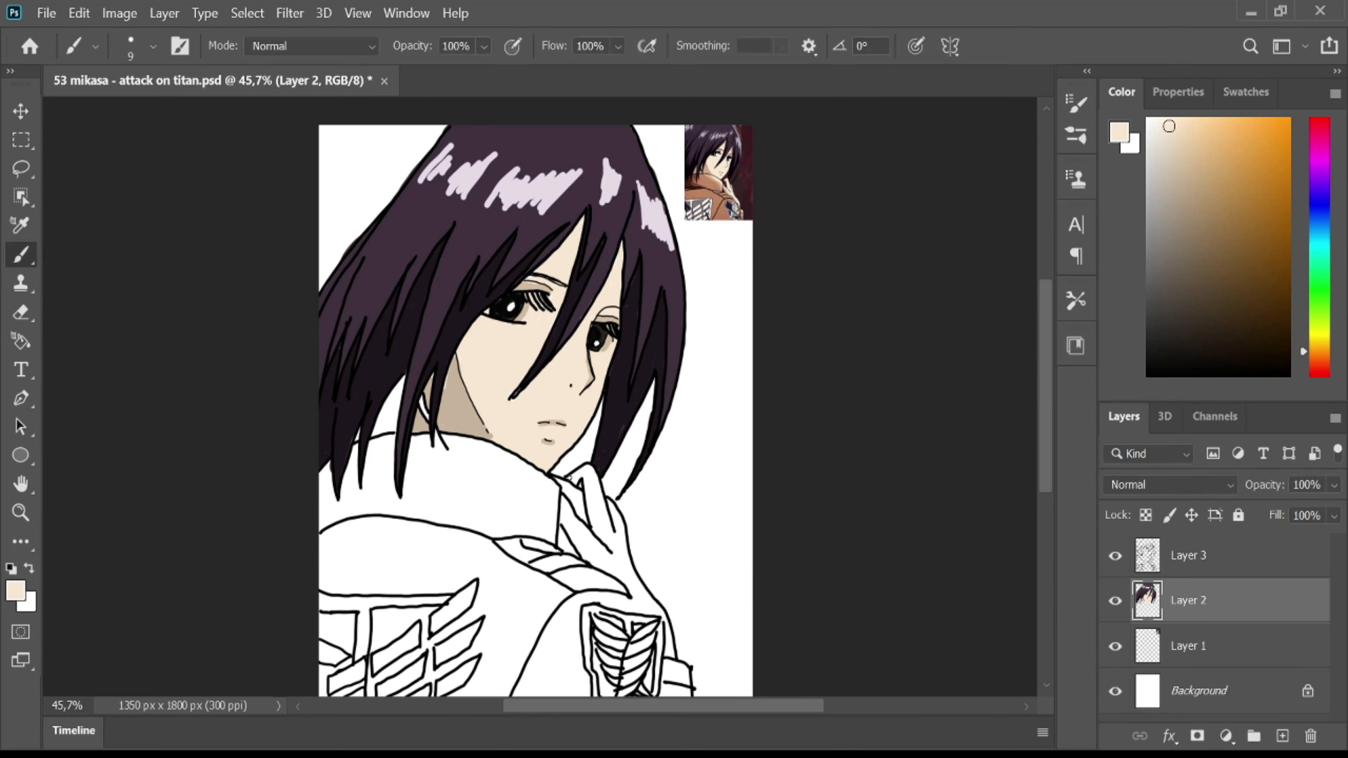
mouse_move(580, 468)
left_mouse_down()
mouse_move(611, 547)
mouse_move(571, 547)
mouse_move(613, 574)
mouse_move(610, 533)
mouse_move(667, 625)
left_mouse_up()
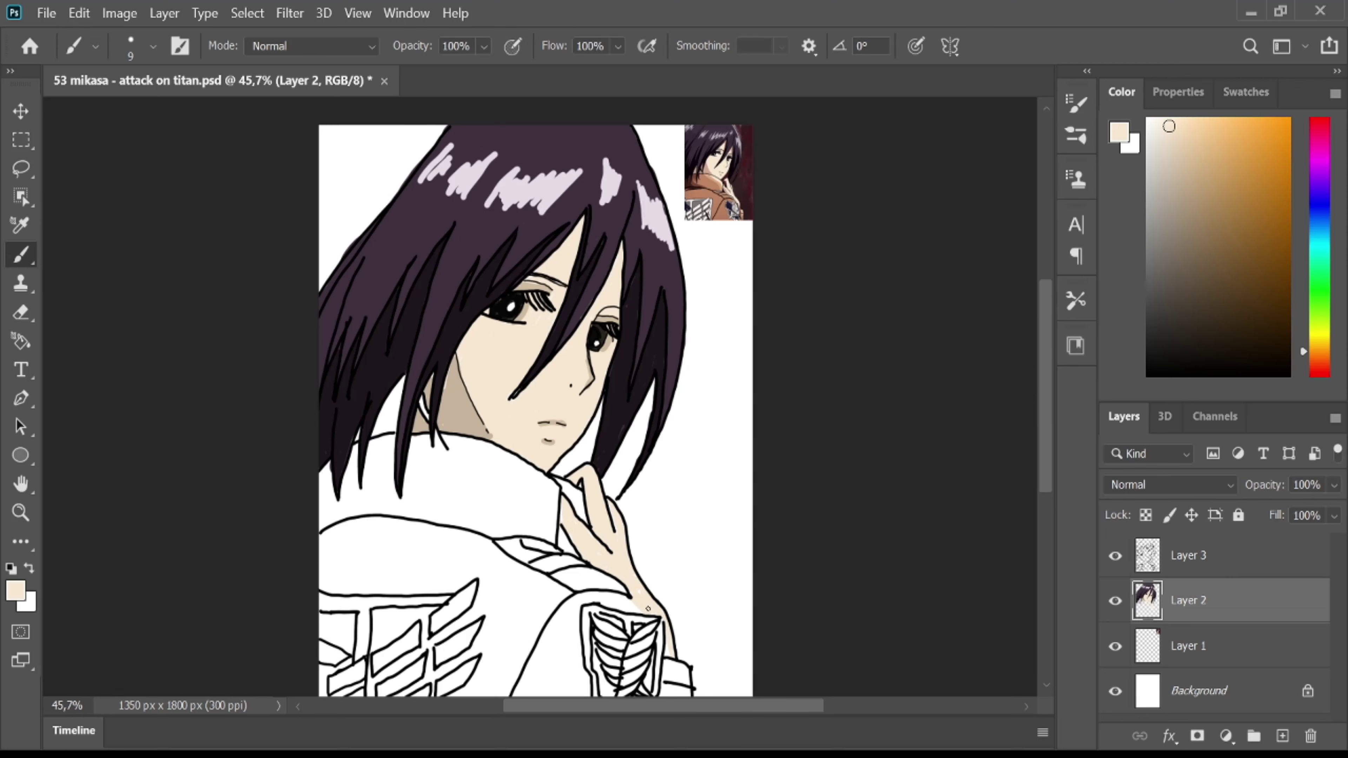
key("alt+bracketright")
key("d")
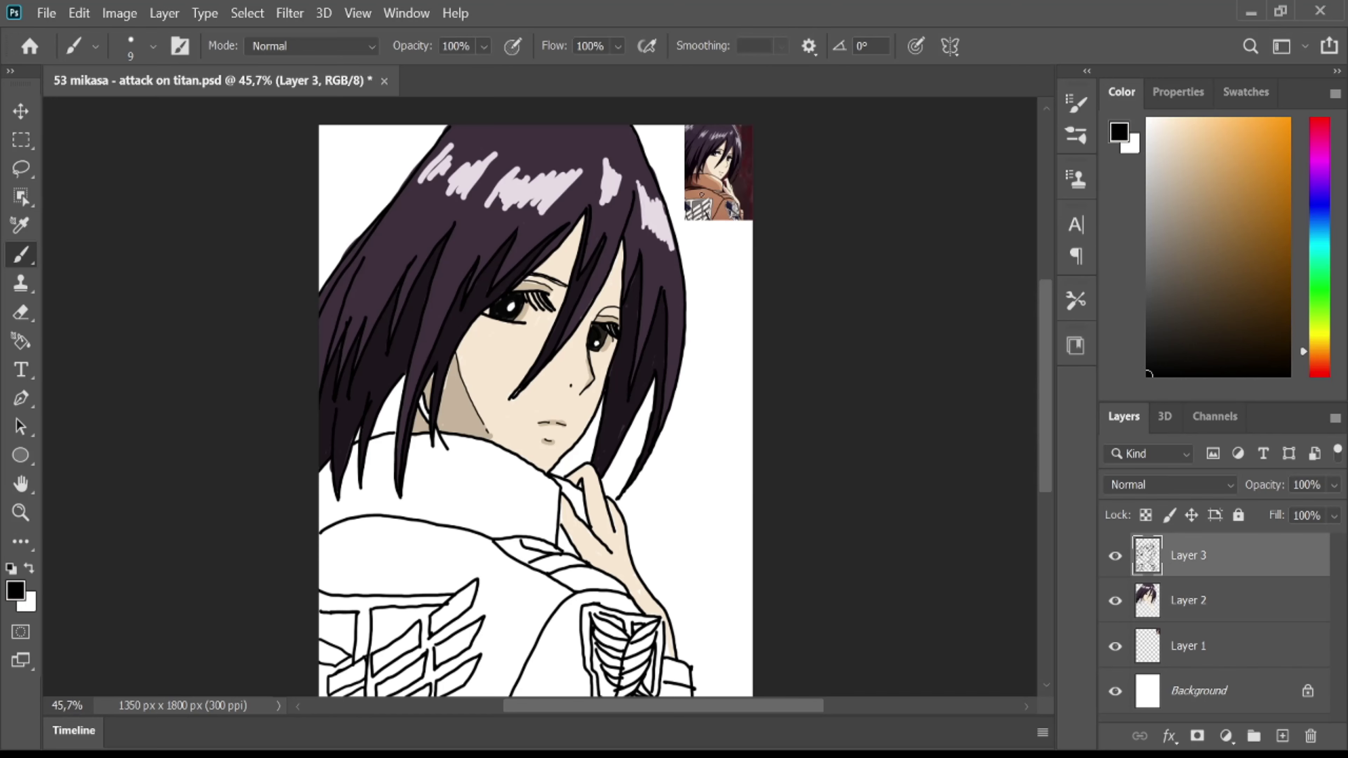
Sample the reference brown and paint it along the hair spikes' lower edges on Layer 2.
left_click(702, 189, "alt")
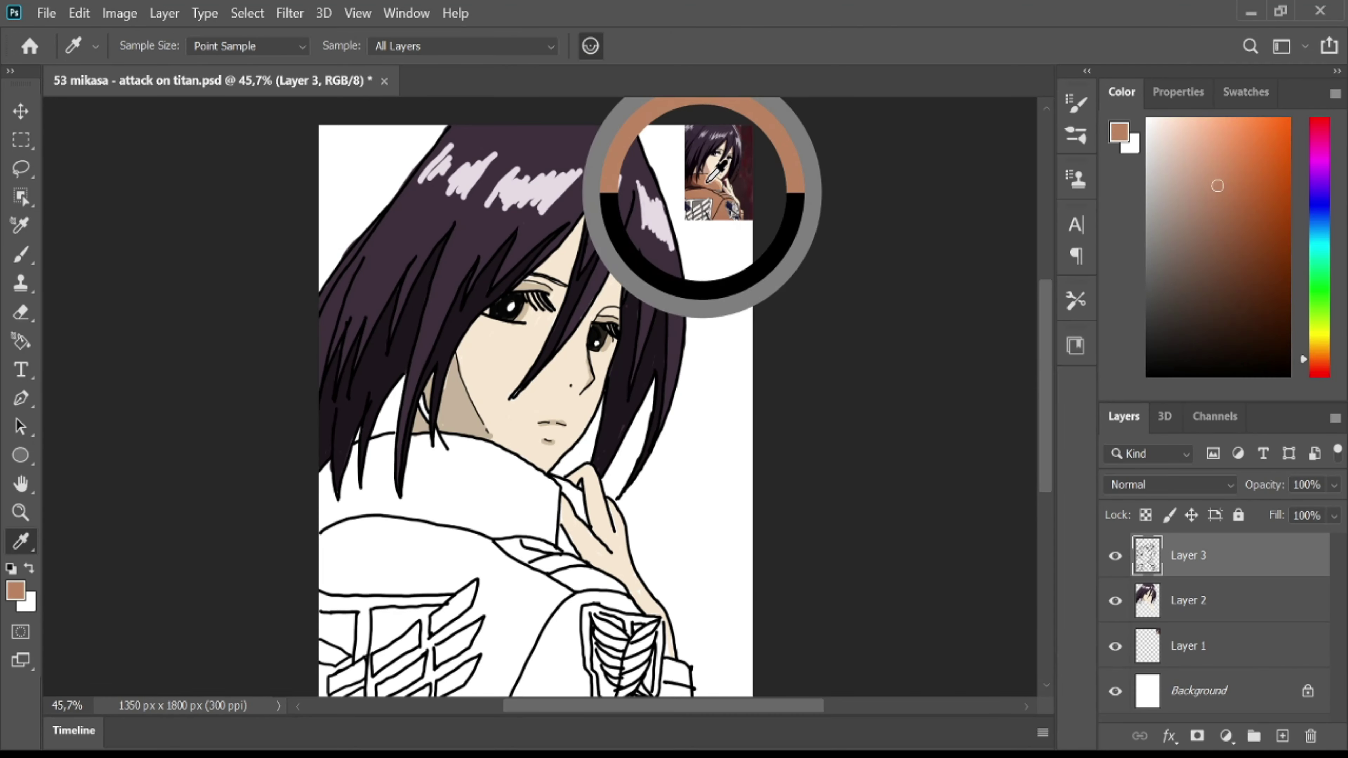
left_click_drag(322, 466, 446, 447)
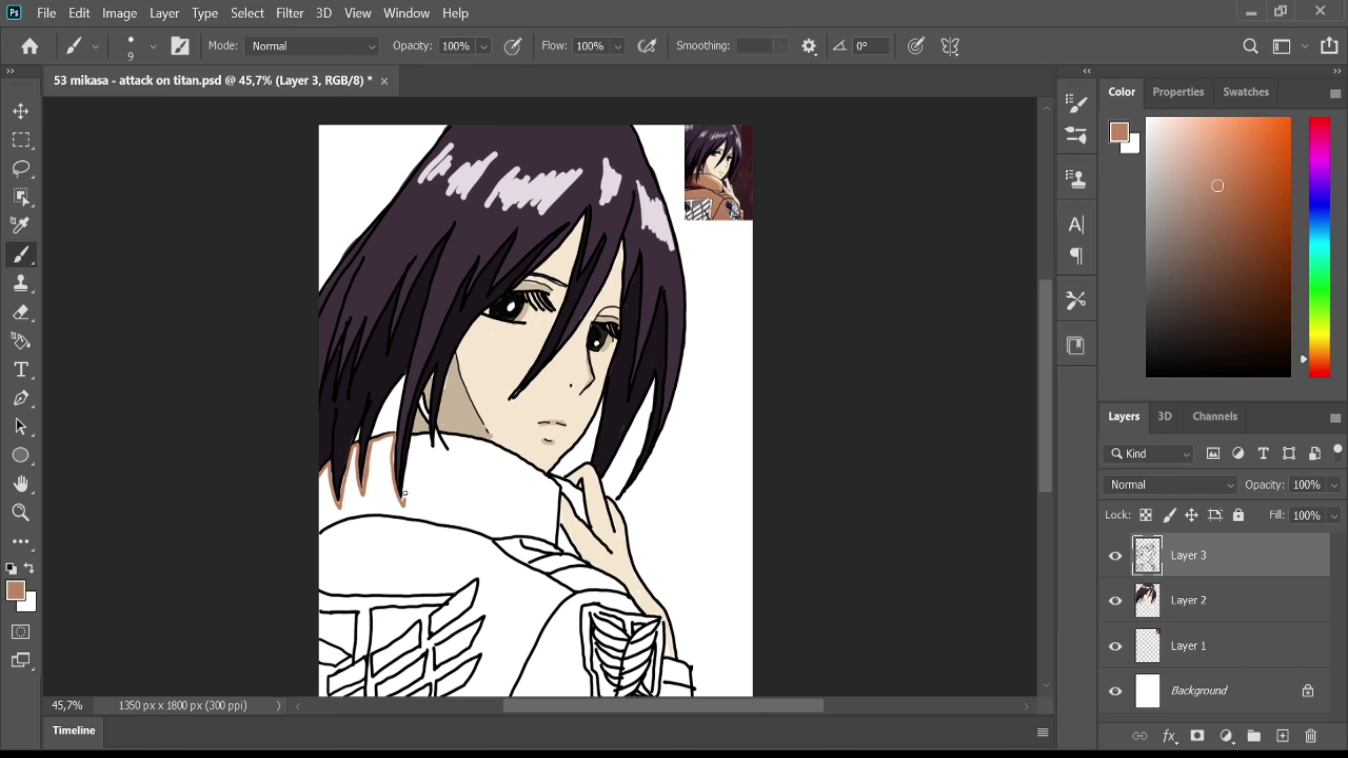
key("ctrl+z")
key("ctrl+z")
key("ctrl+z")
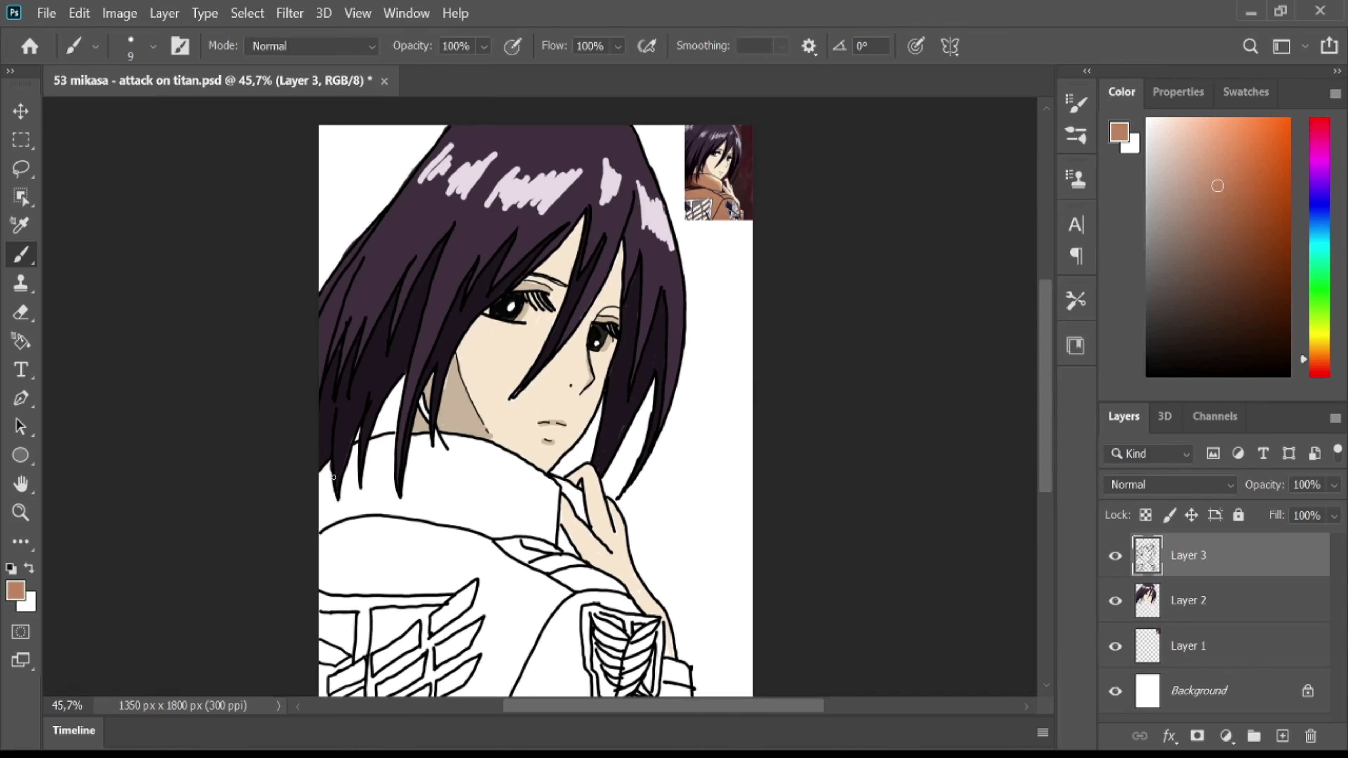
left_click_drag(321, 465, 356, 469)
key("ctrl+z")
left_click(1195, 600)
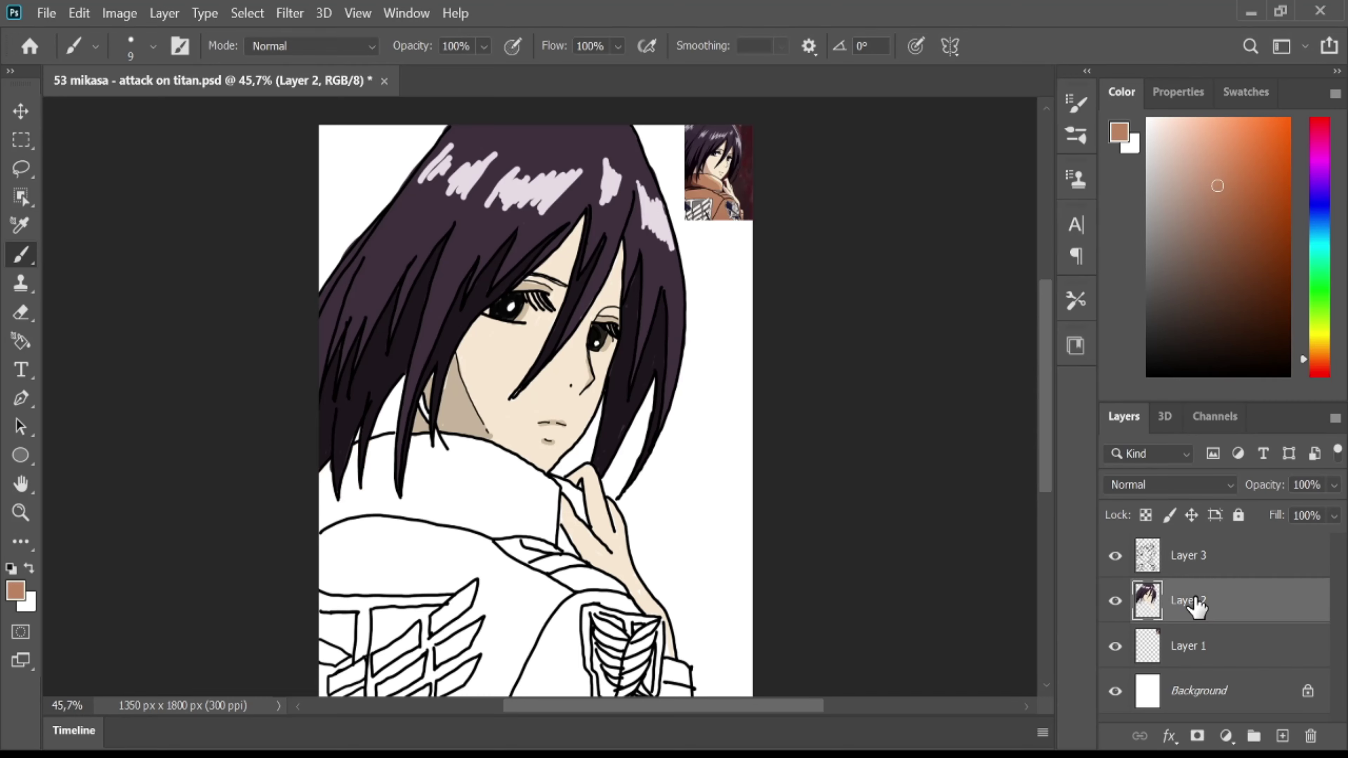
mouse_move(321, 462)
left_mouse_down()
mouse_move(340, 510)
mouse_move(366, 446)
mouse_move(363, 503)
left_mouse_up()
left_click_drag(392, 433, 400, 507)
left_click_drag(416, 435, 401, 496)
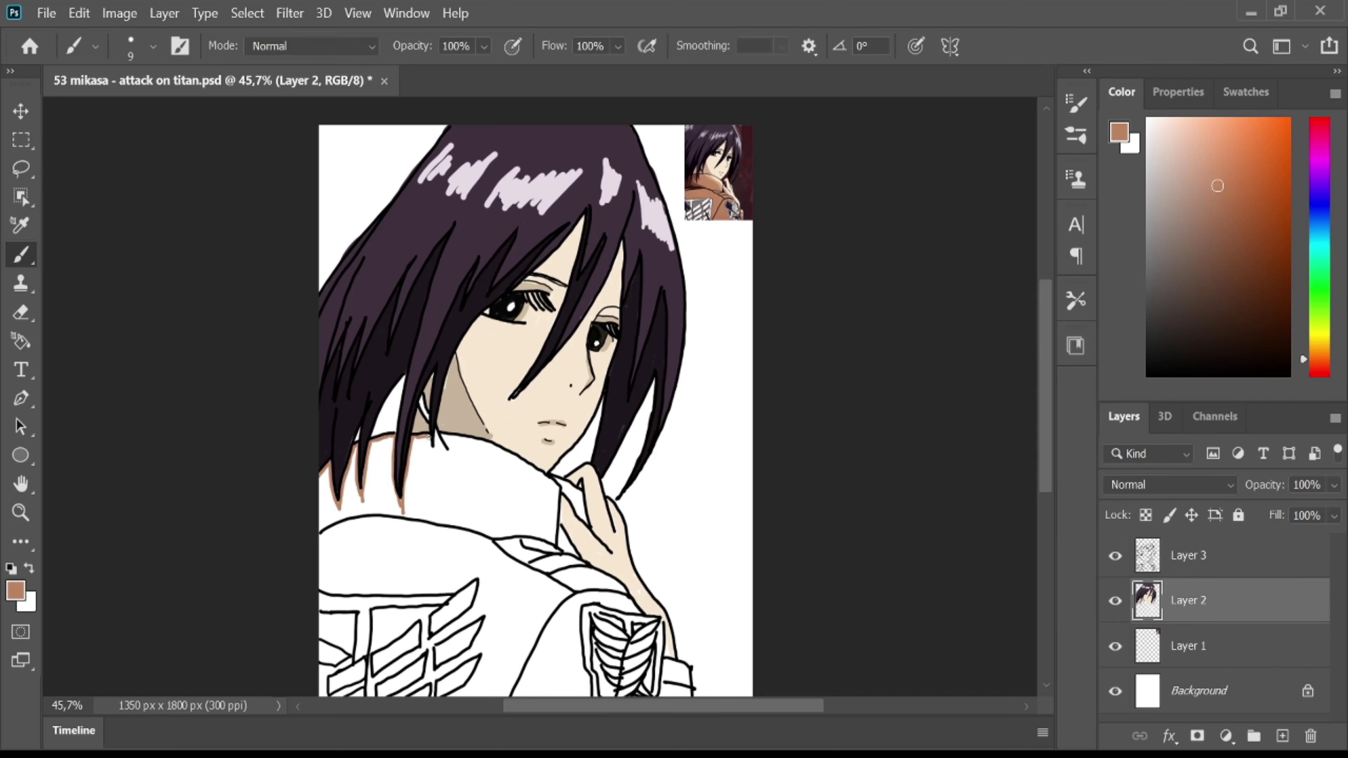
Paint brown along the shoulder outline, down the left edge and between the hair strands.
mouse_move(445, 434)
left_mouse_down()
mouse_move(557, 484)
mouse_move(572, 550)
mouse_move(684, 669)
left_mouse_up()
left_click_drag(323, 468, 321, 693)
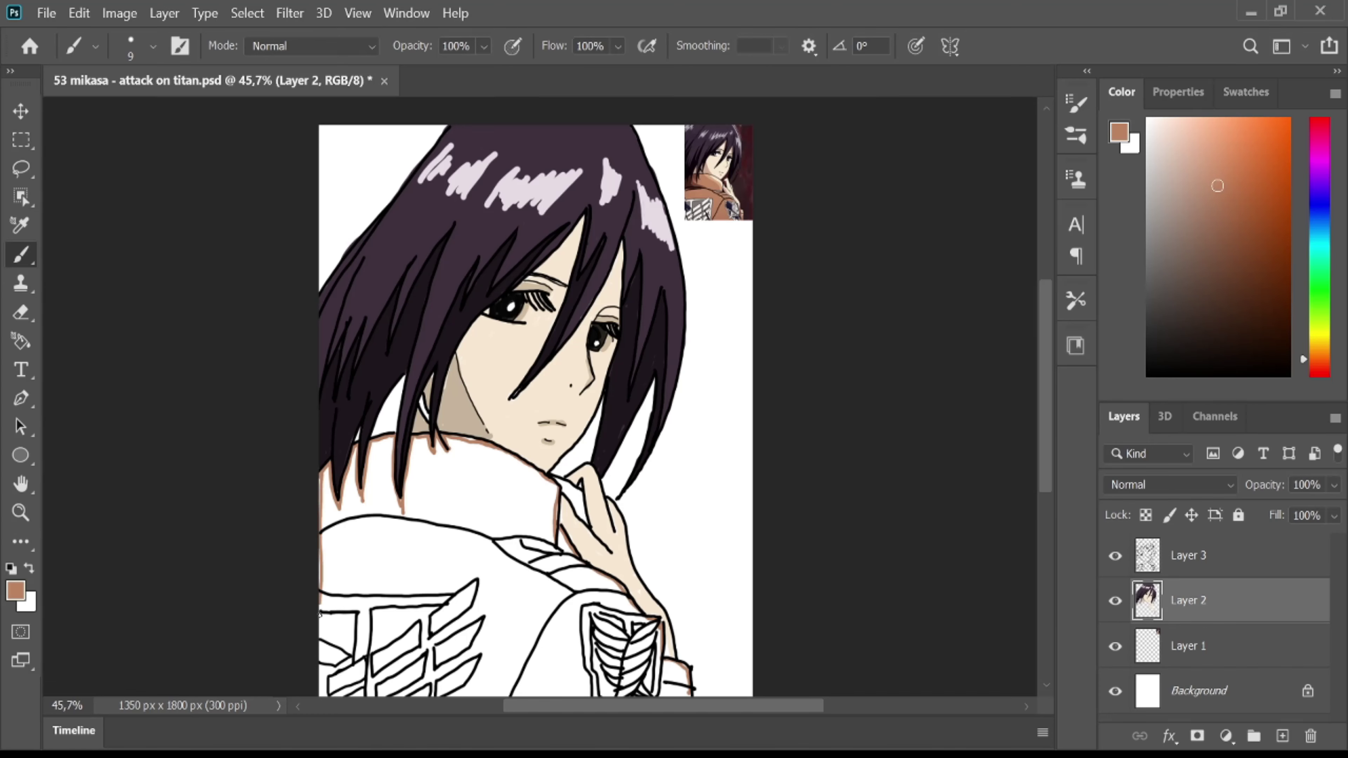
key("bracketright")
key("bracketright")
key("bracketright")
mouse_move(323, 478)
left_mouse_down()
mouse_move(325, 574)
mouse_move(353, 457)
mouse_move(383, 465)
left_mouse_up()
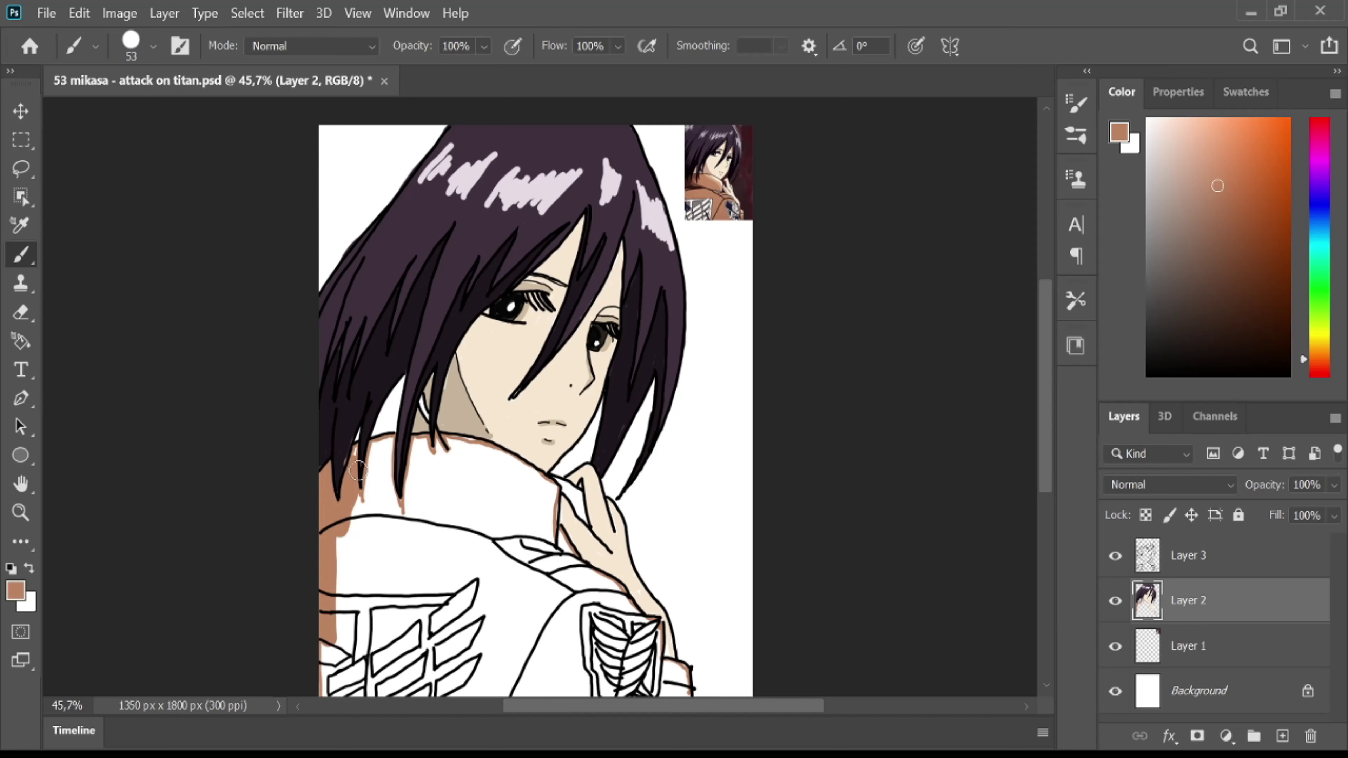
key("bracketleft")
key("bracketleft")
key("bracketleft")
mouse_move(374, 448)
left_mouse_down()
mouse_move(387, 446)
mouse_move(361, 518)
mouse_move(376, 460)
mouse_move(393, 512)
mouse_move(361, 495)
left_mouse_up()
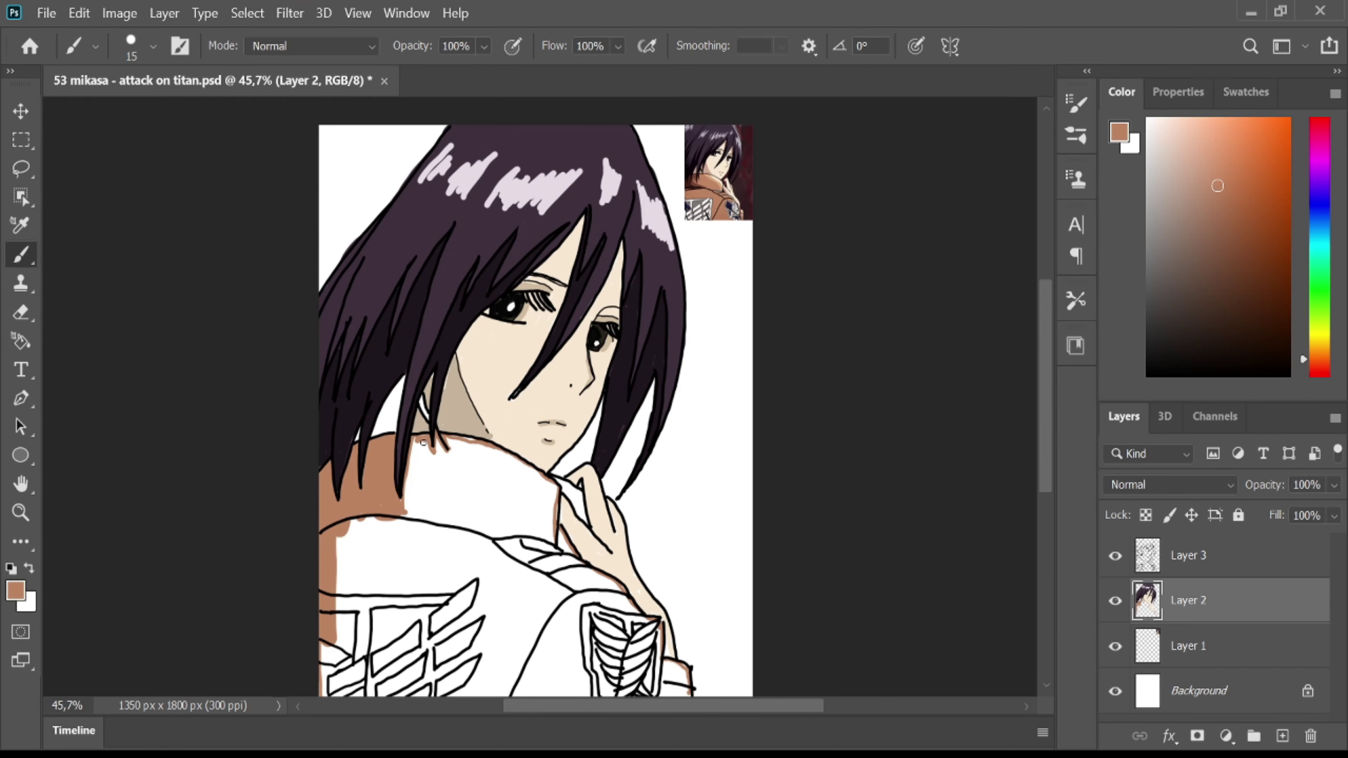
Fill the sleeve, its strap and the area around the wing emblem with brown.
mouse_move(423, 442)
left_mouse_down()
mouse_move(409, 510)
mouse_move(474, 440)
mouse_move(443, 462)
mouse_move(492, 452)
mouse_move(552, 491)
mouse_move(549, 547)
mouse_move(531, 480)
mouse_move(477, 494)
mouse_move(531, 542)
mouse_move(561, 536)
left_mouse_up()
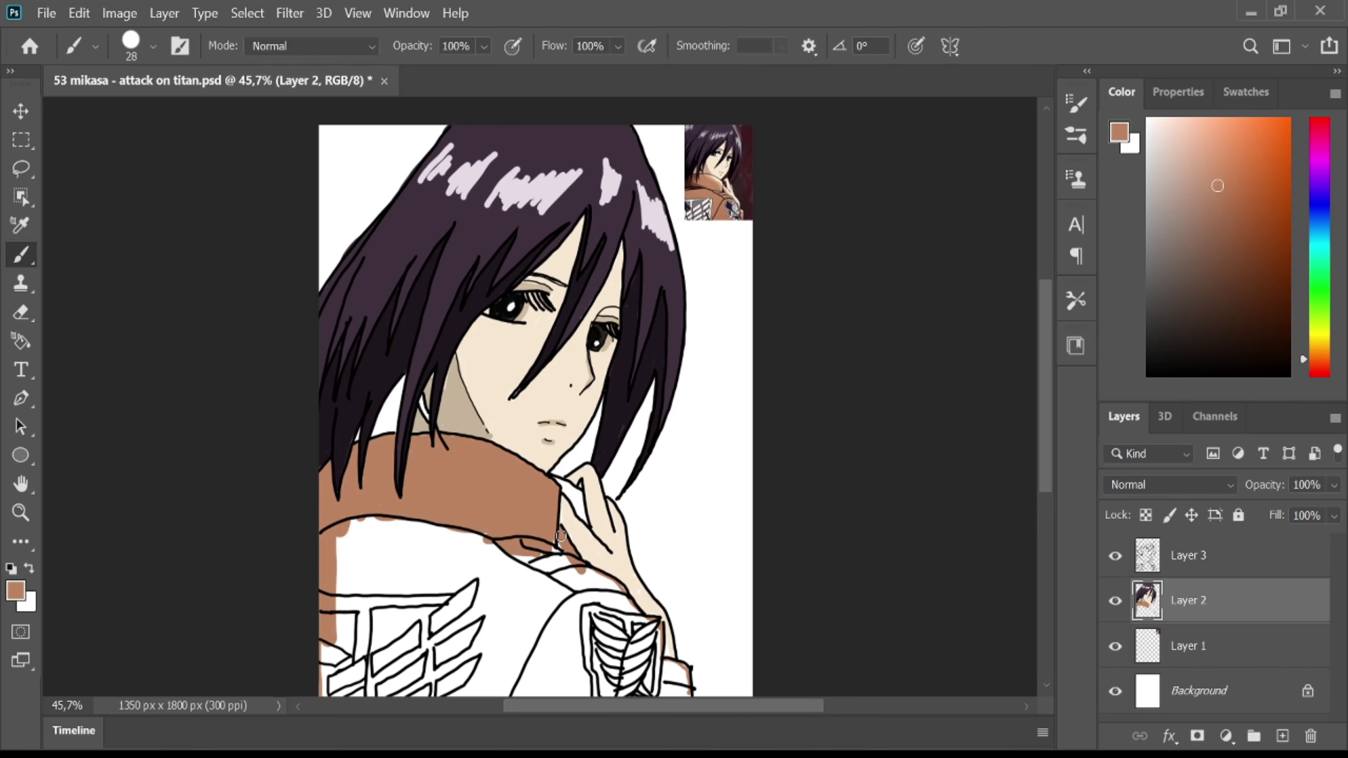
left_click_drag(561, 536, 640, 690)
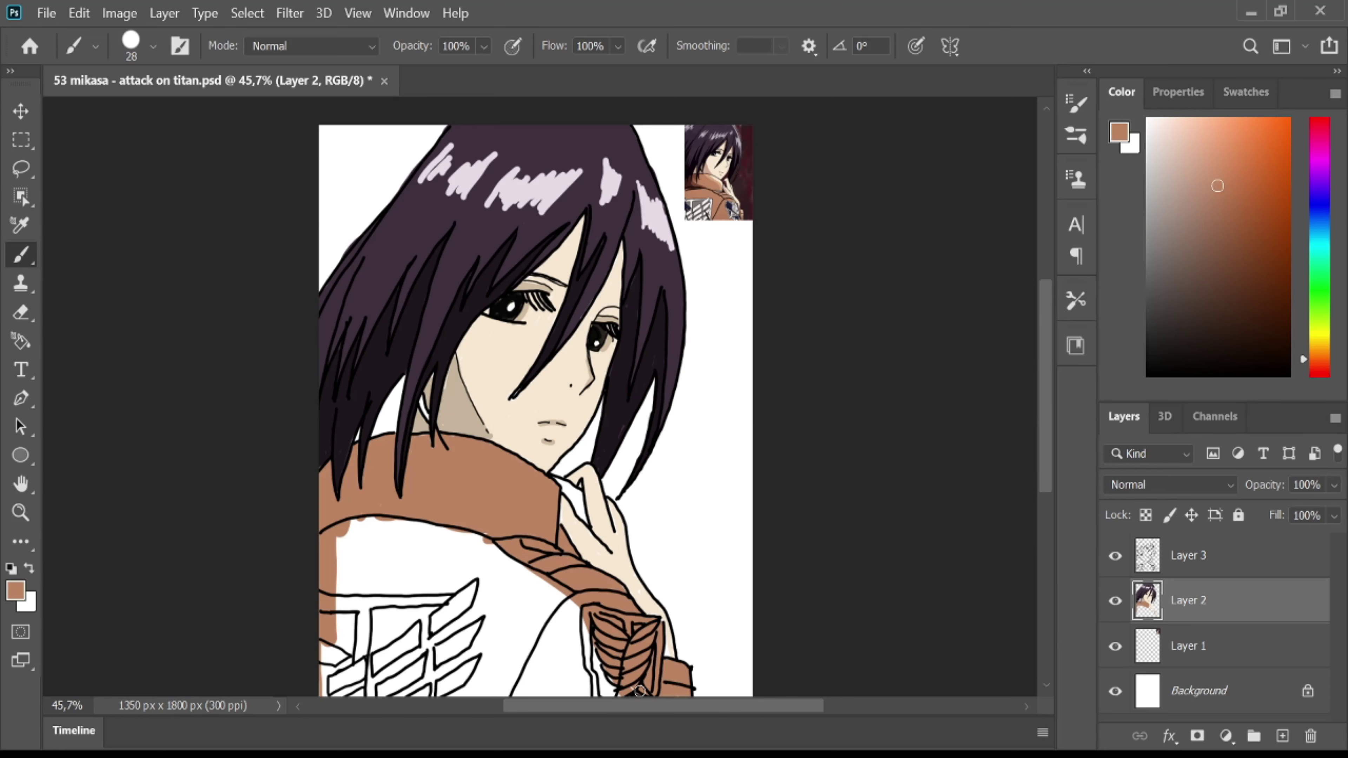
mouse_move(639, 690)
left_mouse_down()
mouse_move(531, 585)
mouse_move(489, 627)
left_mouse_up()
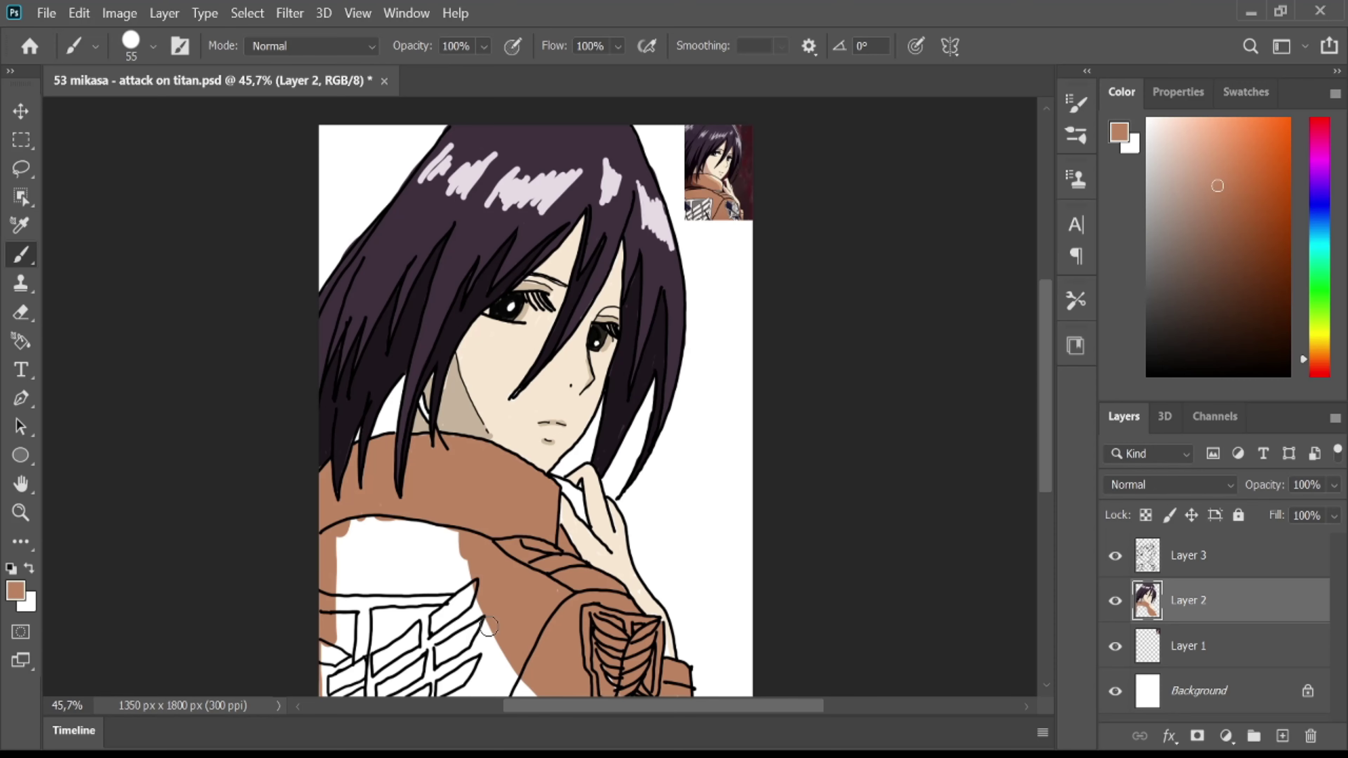
mouse_move(489, 627)
left_mouse_down()
mouse_move(372, 616)
mouse_move(324, 664)
mouse_move(567, 674)
mouse_move(609, 638)
left_mouse_up()
scroll(1030, 378, "down", 3)
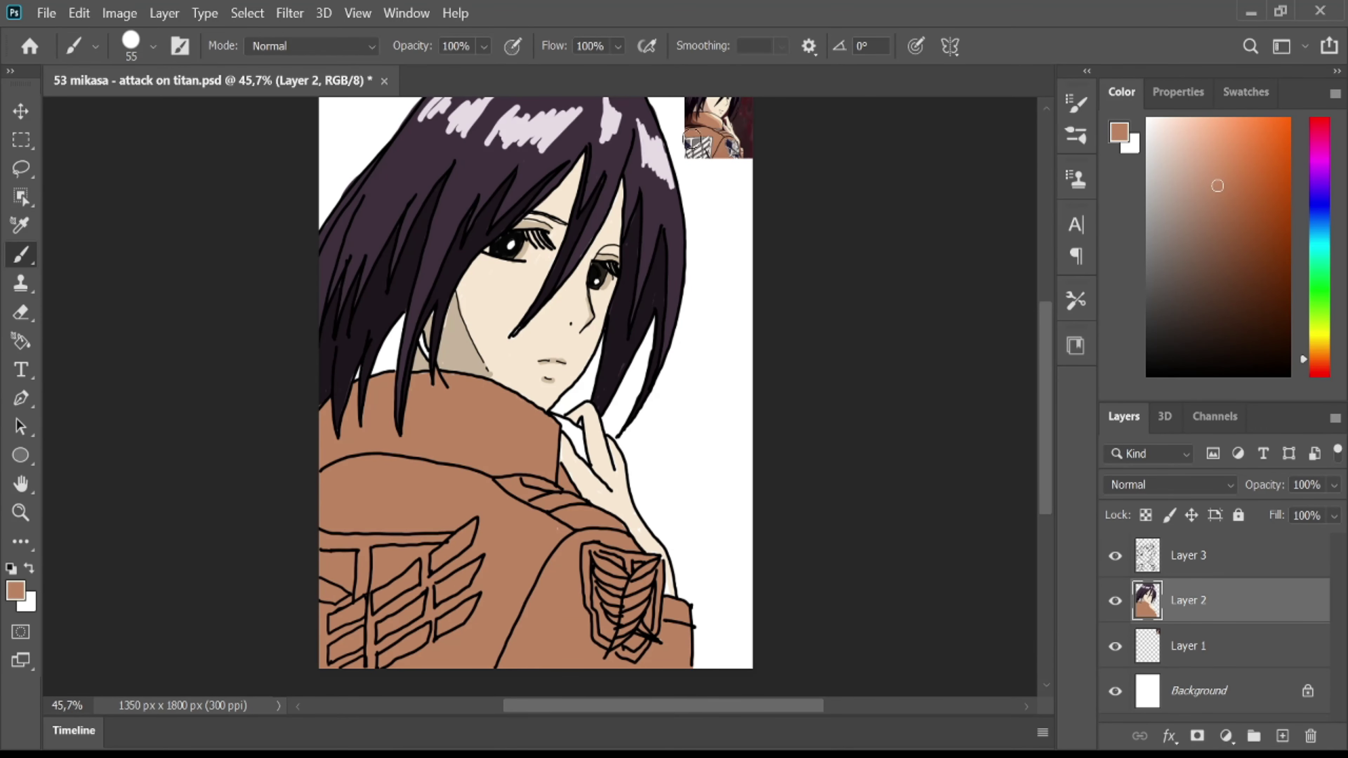
key("bracketleft")
key("bracketleft")
key("bracketleft")
Fill the back emblem's wing strips with reference near-white and darken the left edge beside them.
key("i")
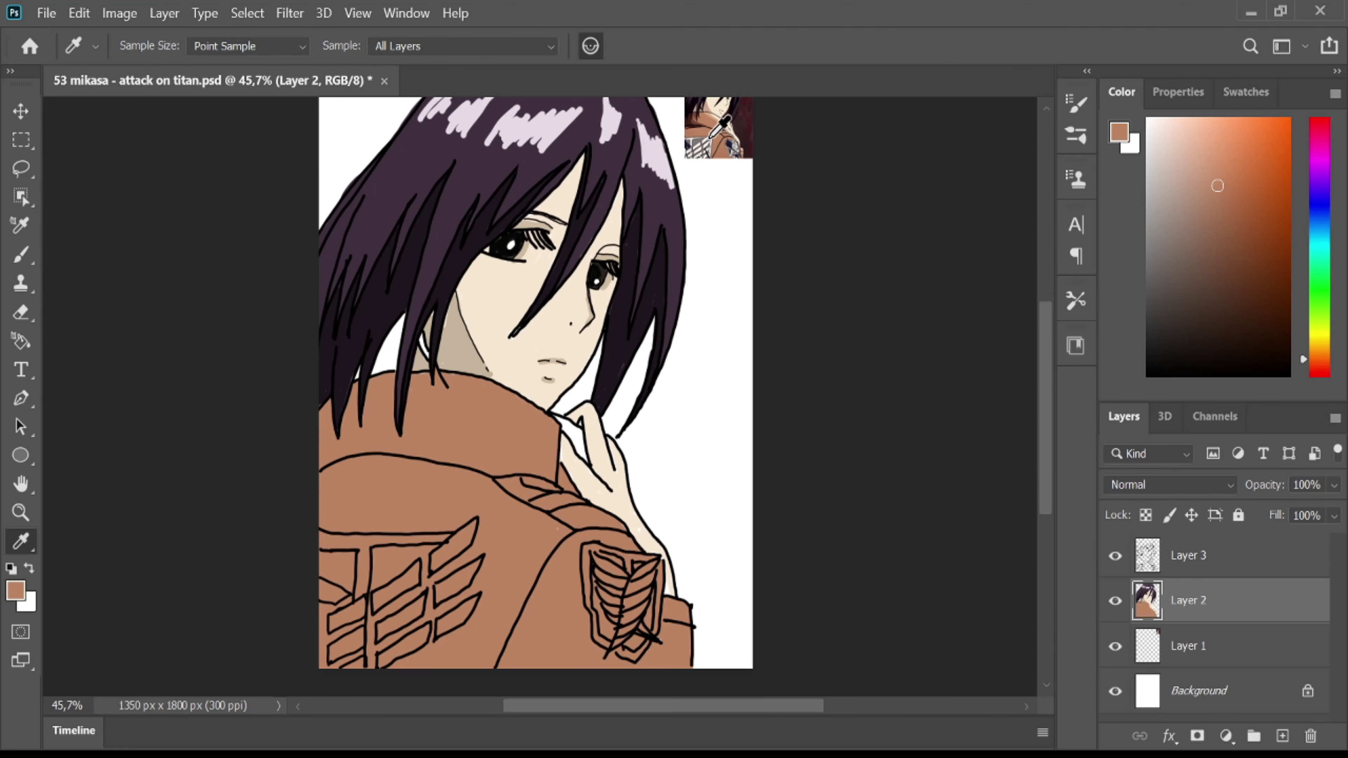
left_click(671, 140)
key("b")
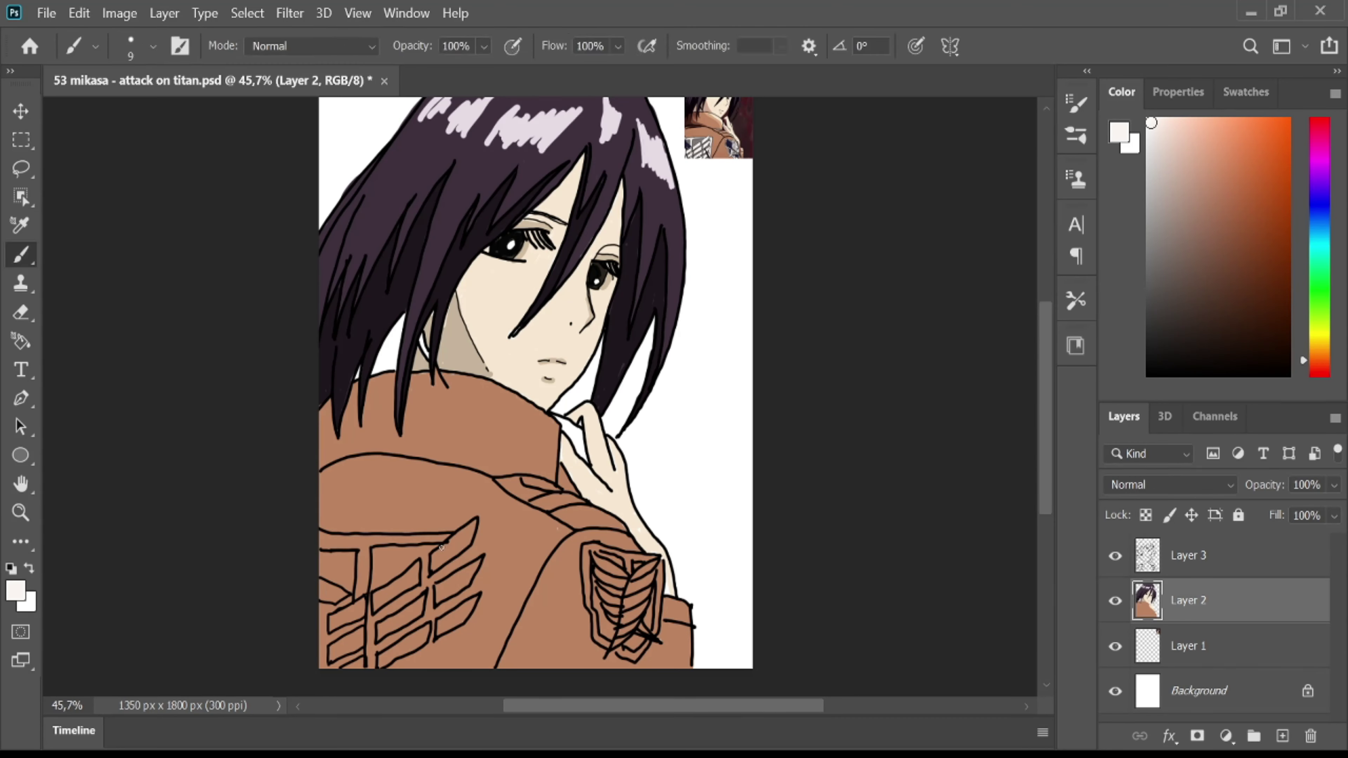
mouse_move(348, 537)
left_mouse_down()
mouse_move(448, 538)
mouse_move(363, 567)
mouse_move(334, 623)
mouse_move(362, 602)
mouse_move(361, 638)
mouse_move(373, 605)
mouse_move(387, 625)
mouse_move(421, 598)
left_mouse_up()
mouse_move(463, 534)
left_mouse_down()
mouse_move(433, 557)
mouse_move(464, 586)
mouse_move(439, 603)
mouse_move(472, 603)
mouse_move(450, 629)
mouse_move(365, 662)
left_mouse_up()
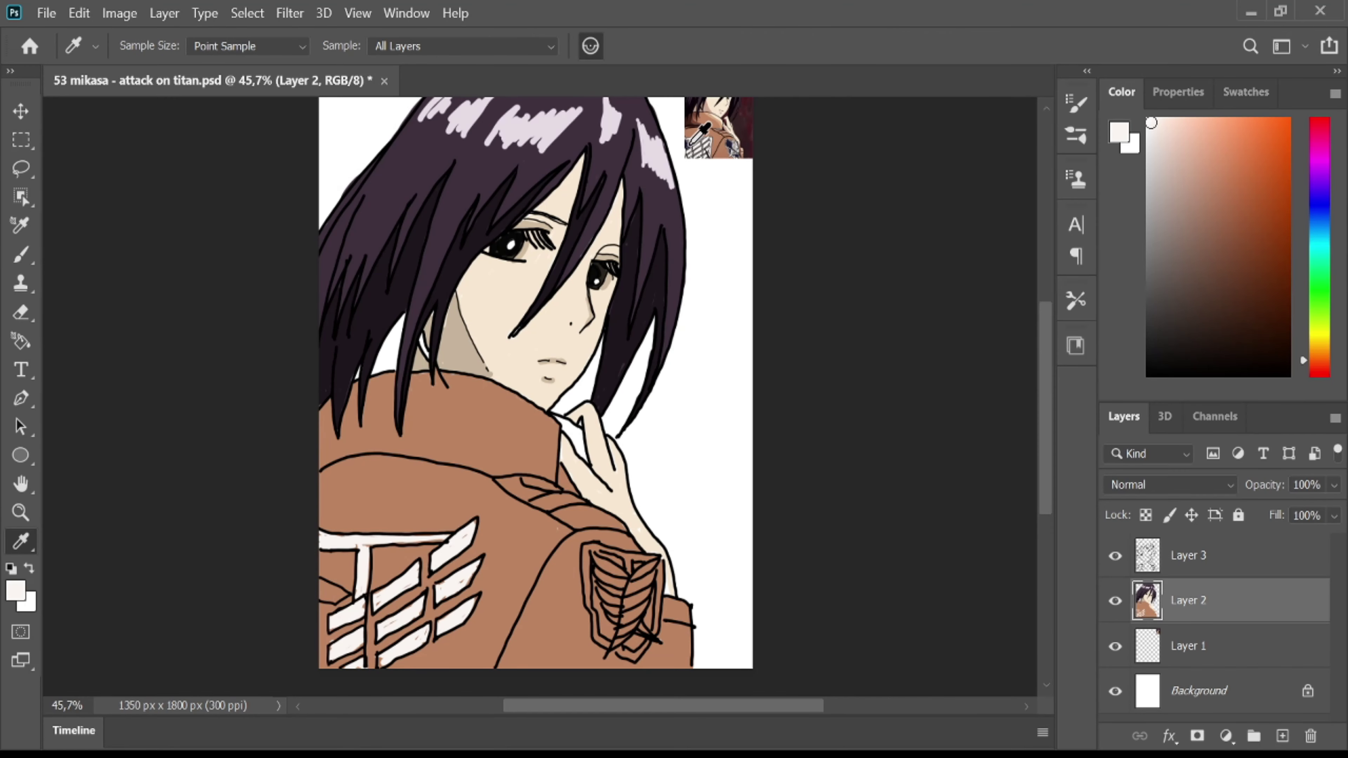
left_click(699, 126, "alt")
left_click_drag(322, 583, 329, 601)
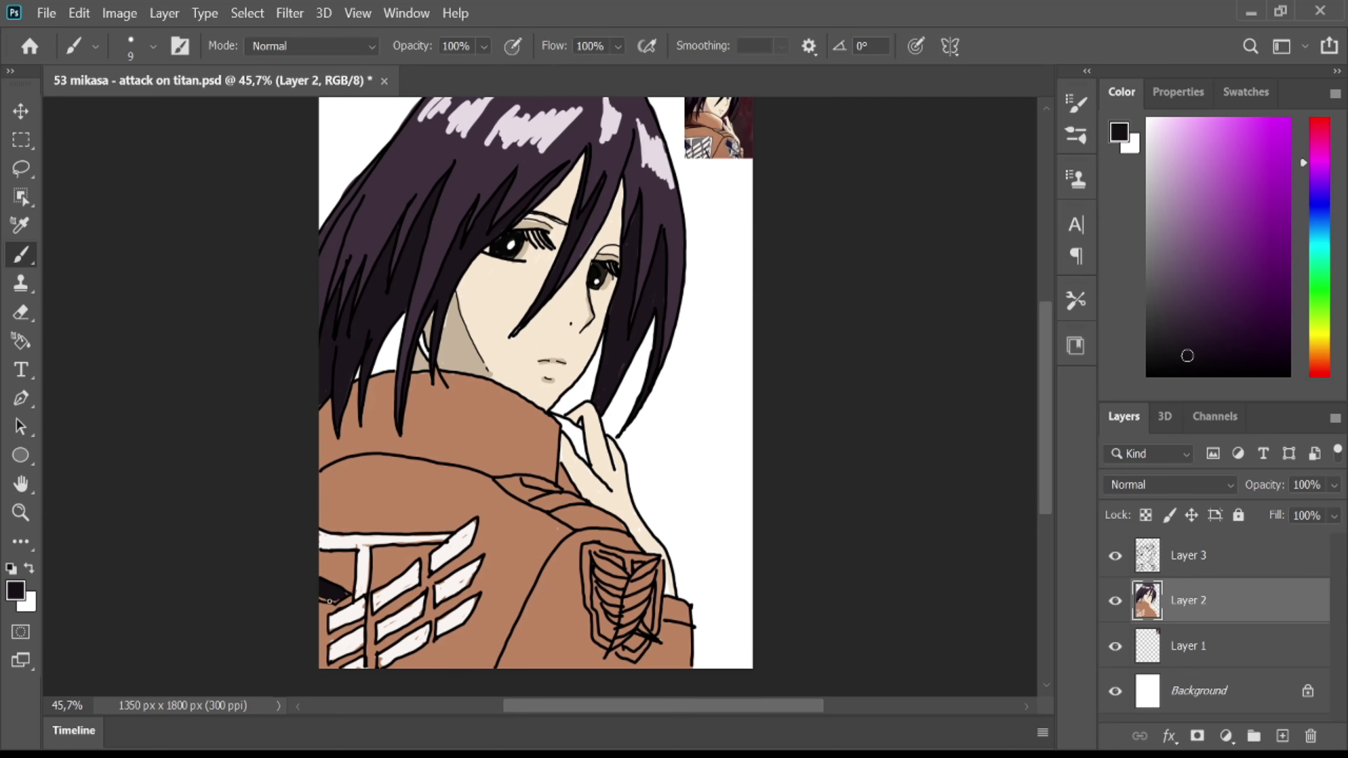
Sample grey from the reference and fill the back emblem's strap and lower-left areas.
left_click(696, 127, "alt")
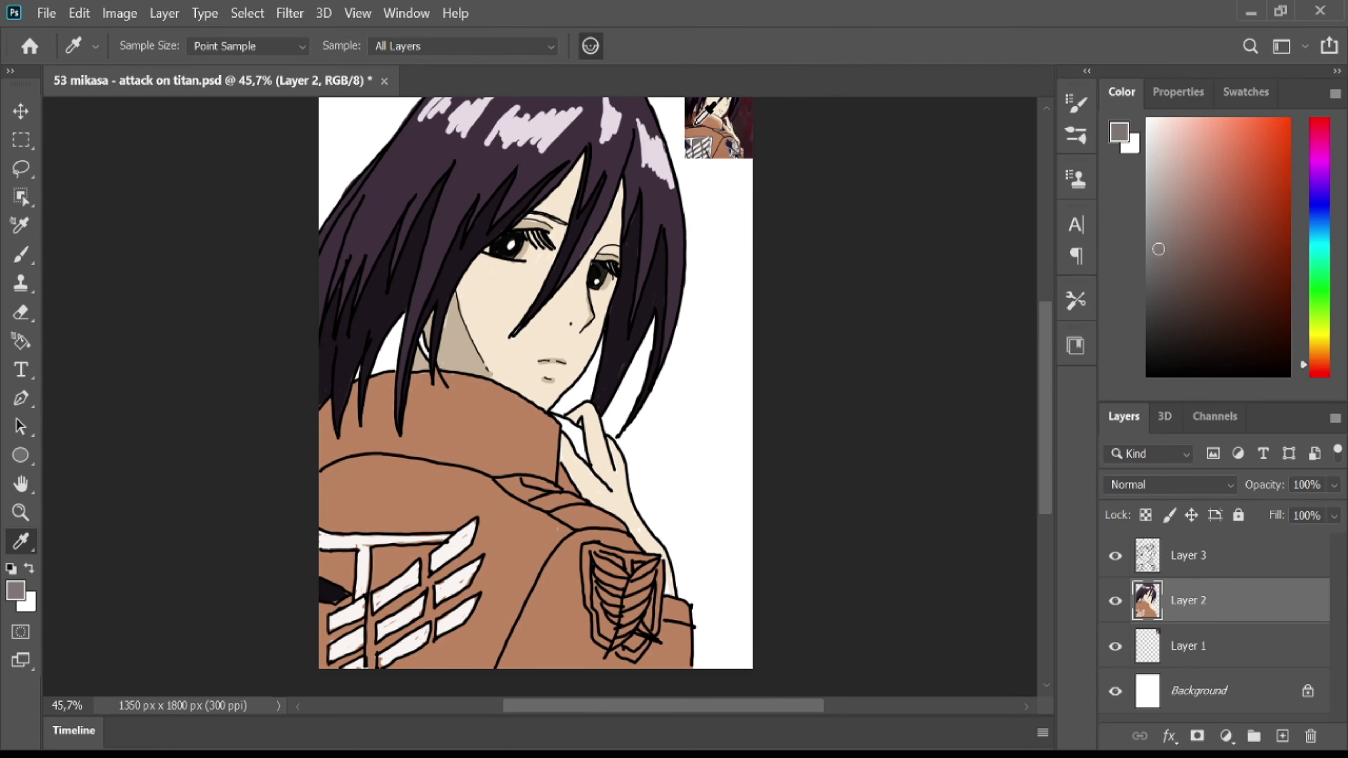
mouse_move(373, 551)
left_mouse_down()
mouse_move(428, 557)
mouse_move(391, 569)
mouse_move(451, 574)
mouse_move(392, 611)
mouse_move(383, 640)
mouse_move(432, 603)
mouse_move(452, 610)
mouse_move(398, 653)
mouse_move(434, 668)
mouse_move(433, 642)
left_mouse_up()
mouse_move(343, 587)
left_mouse_down()
mouse_move(334, 557)
mouse_move(344, 578)
mouse_move(322, 622)
mouse_move(321, 666)
left_mouse_up()
mouse_move(361, 619)
left_mouse_down()
mouse_move(329, 641)
mouse_move(373, 627)
left_mouse_up()
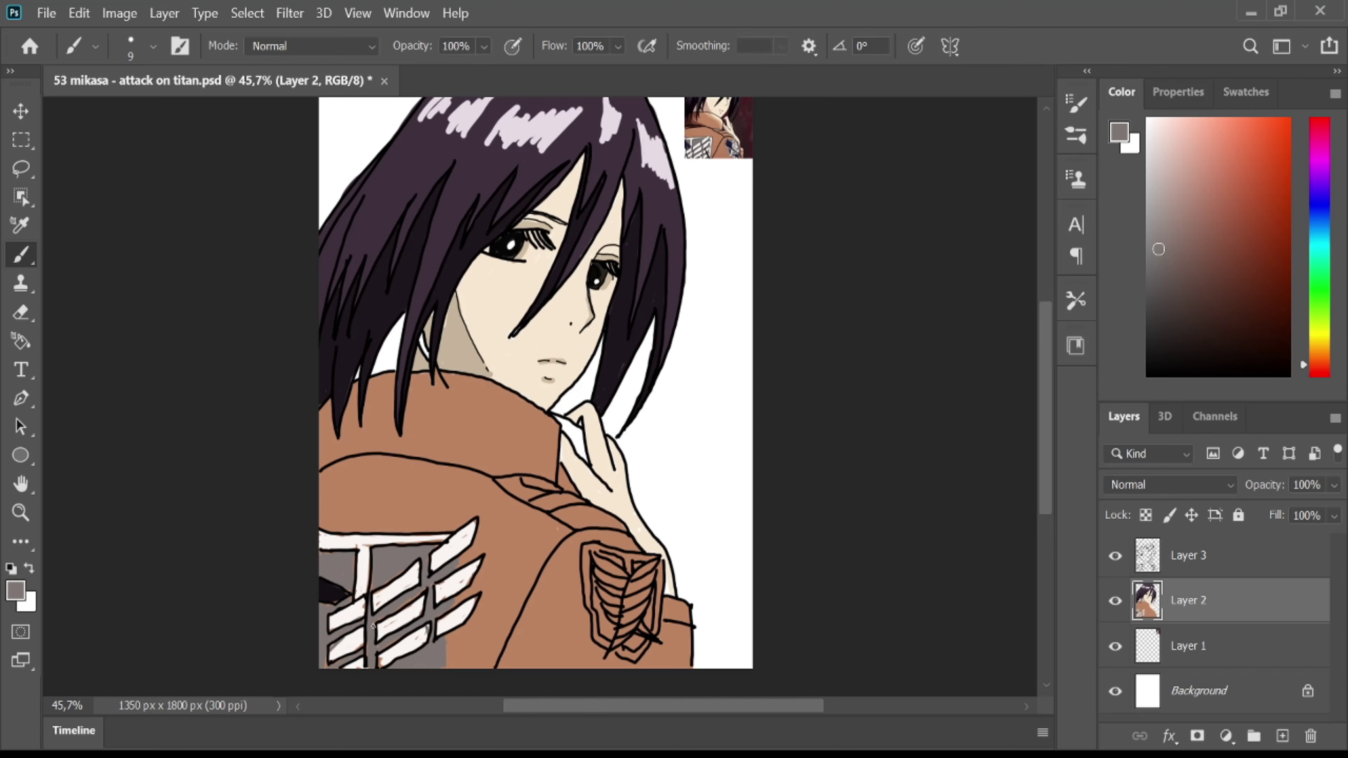
Give the shoulder emblem a grey shield, white wings and dark inner detail.
mouse_move(596, 589)
left_mouse_down()
mouse_move(604, 631)
mouse_move(640, 640)
left_mouse_up()
left_click(395, 584, "alt")
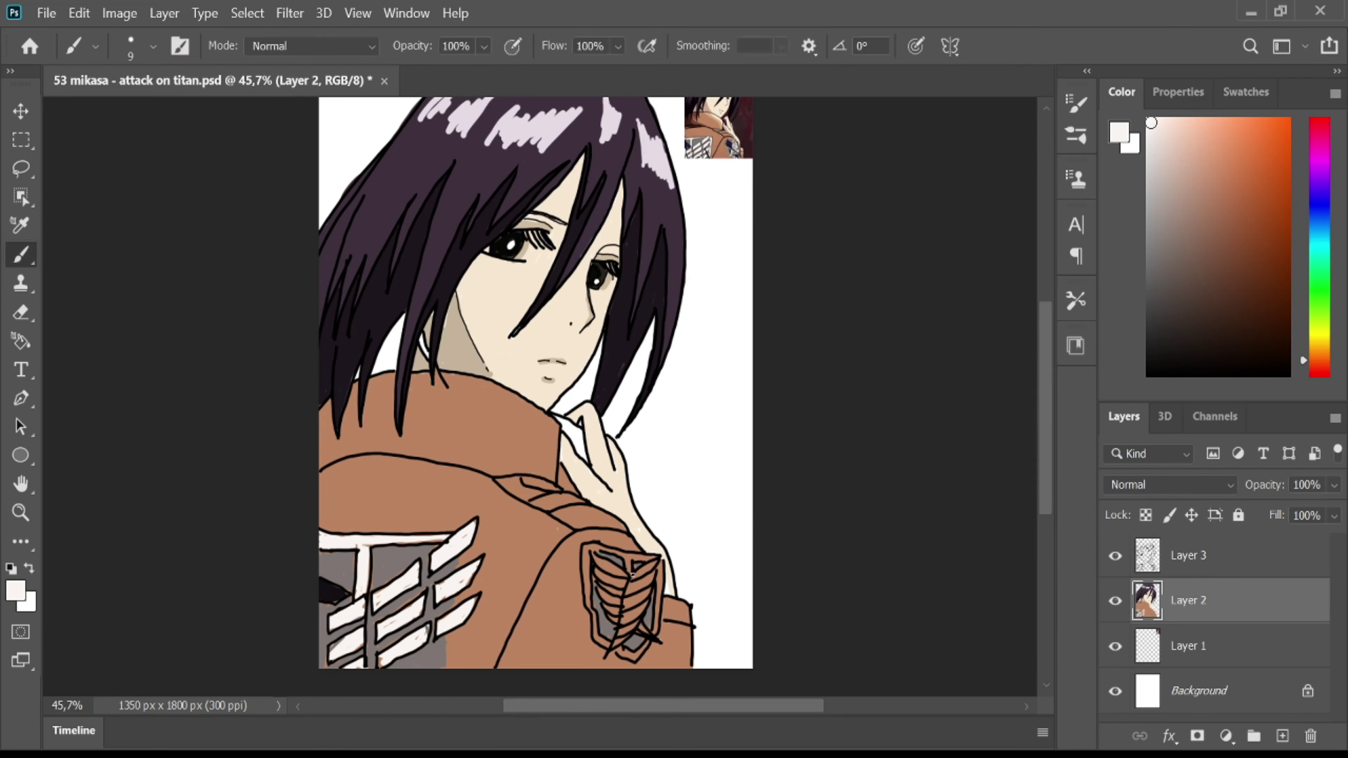
mouse_move(656, 561)
left_mouse_down()
mouse_move(633, 582)
mouse_move(621, 640)
left_mouse_up()
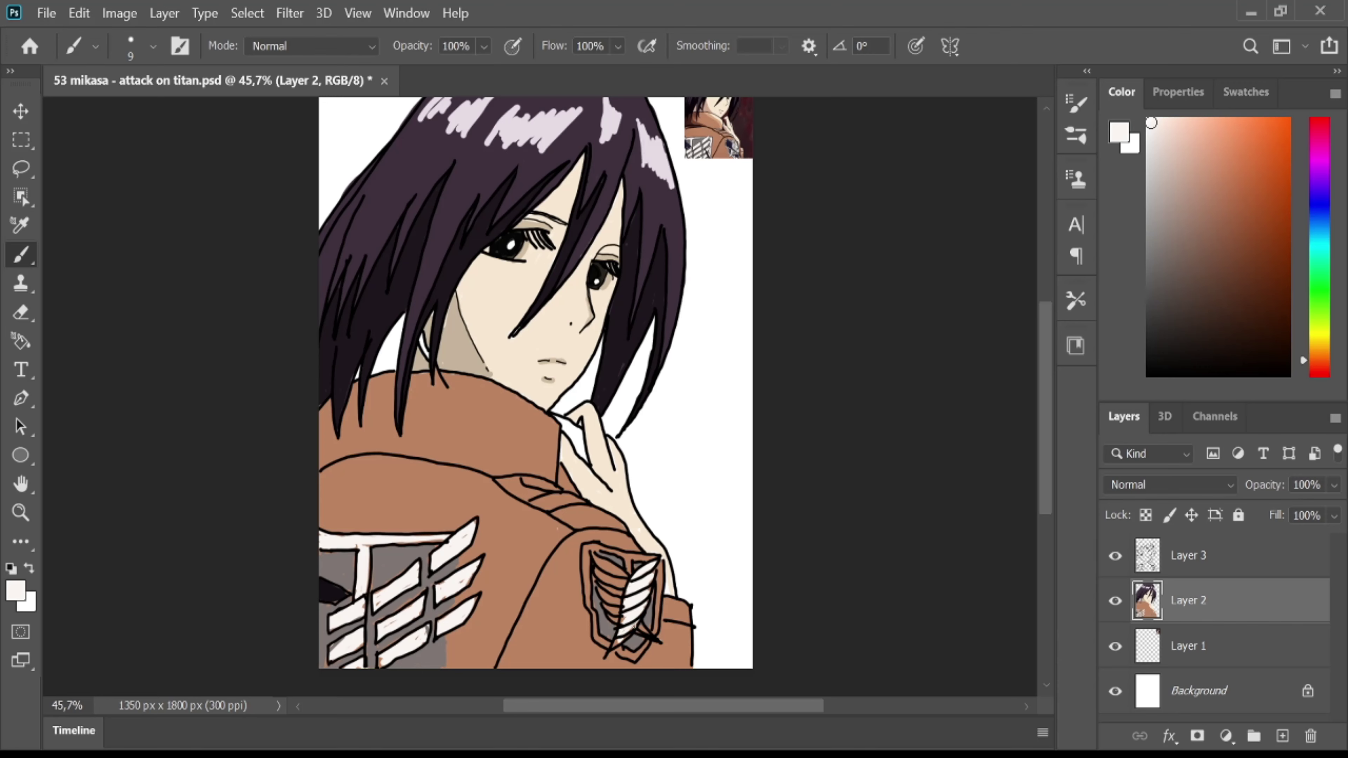
left_click(333, 587, "alt")
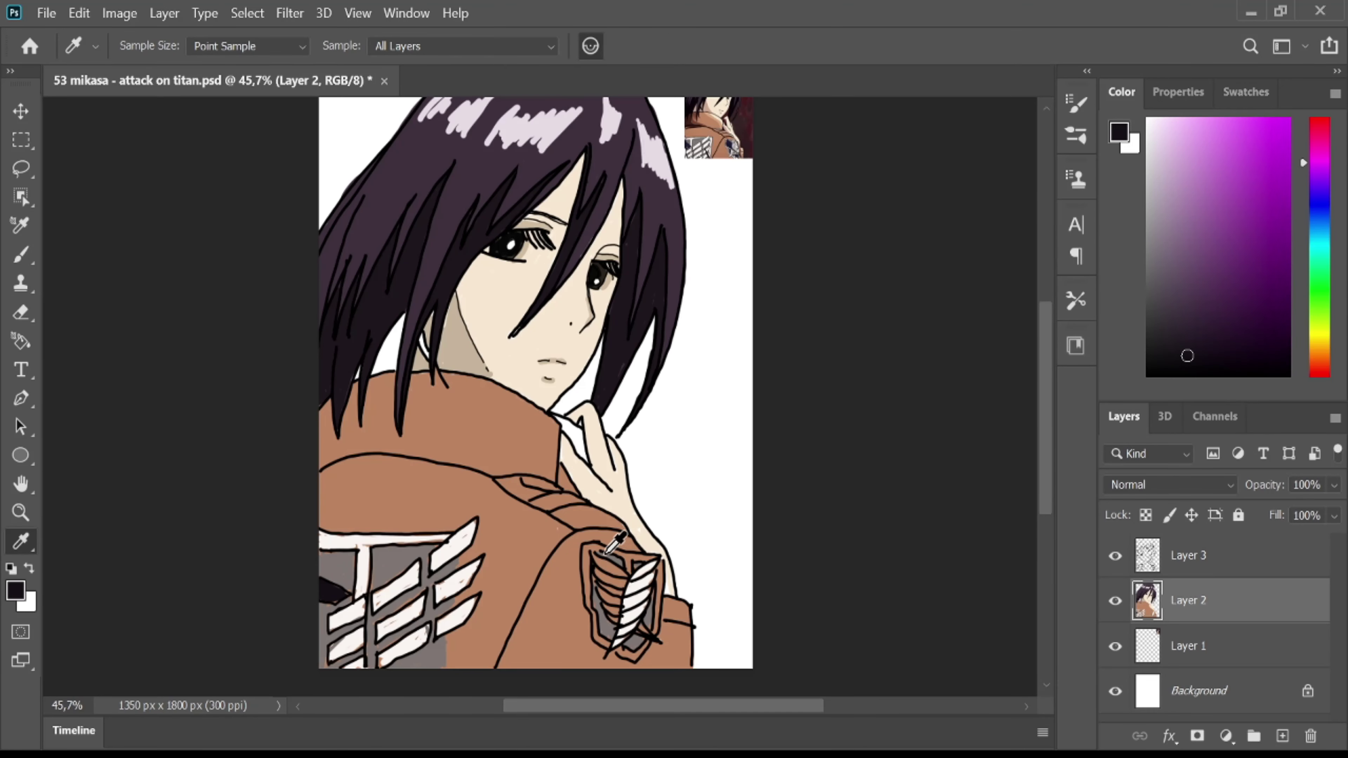
left_click_drag(595, 556, 629, 591)
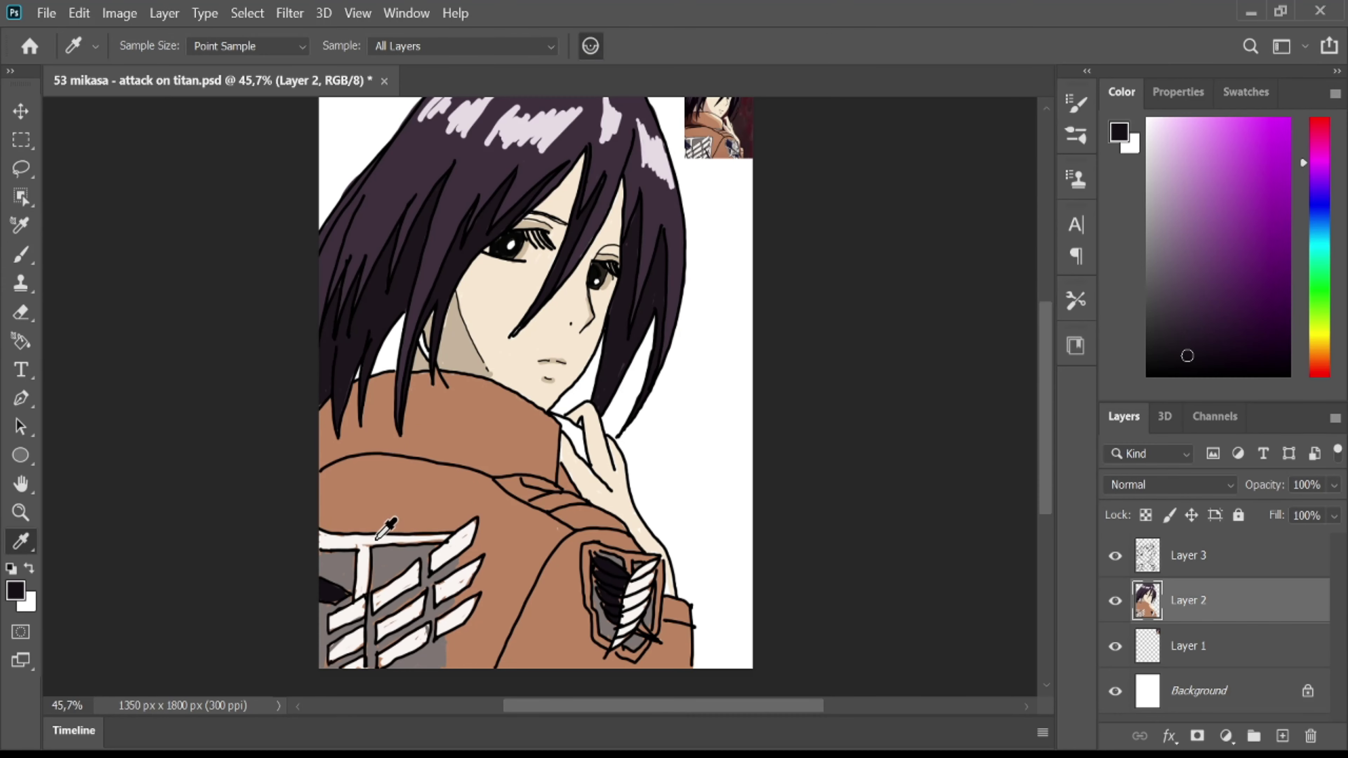
left_click(401, 538, "alt")
mouse_move(587, 557)
left_mouse_down()
mouse_move(587, 608)
mouse_move(613, 649)
mouse_move(659, 603)
mouse_move(637, 556)
mouse_move(607, 555)
mouse_move(629, 557)
left_mouse_up()
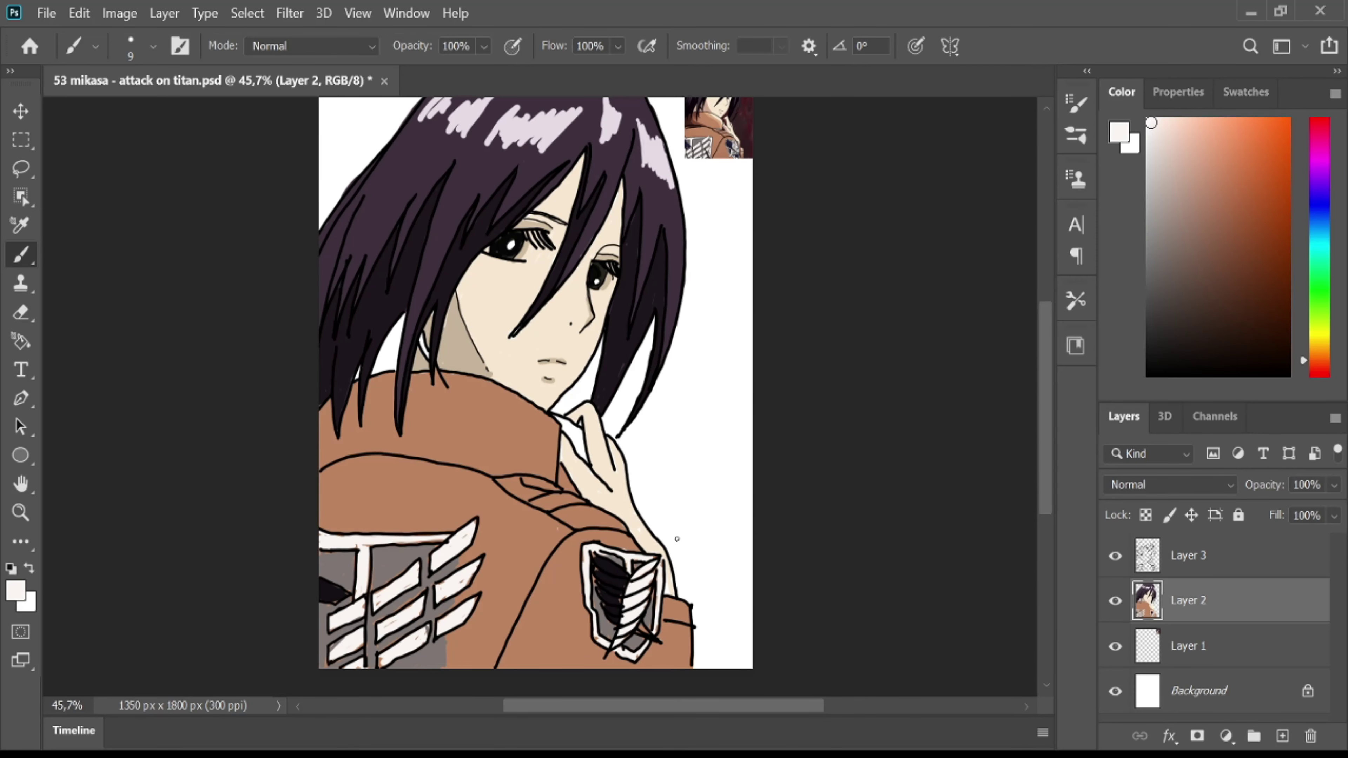
scroll(1044, 318, "up", 3)
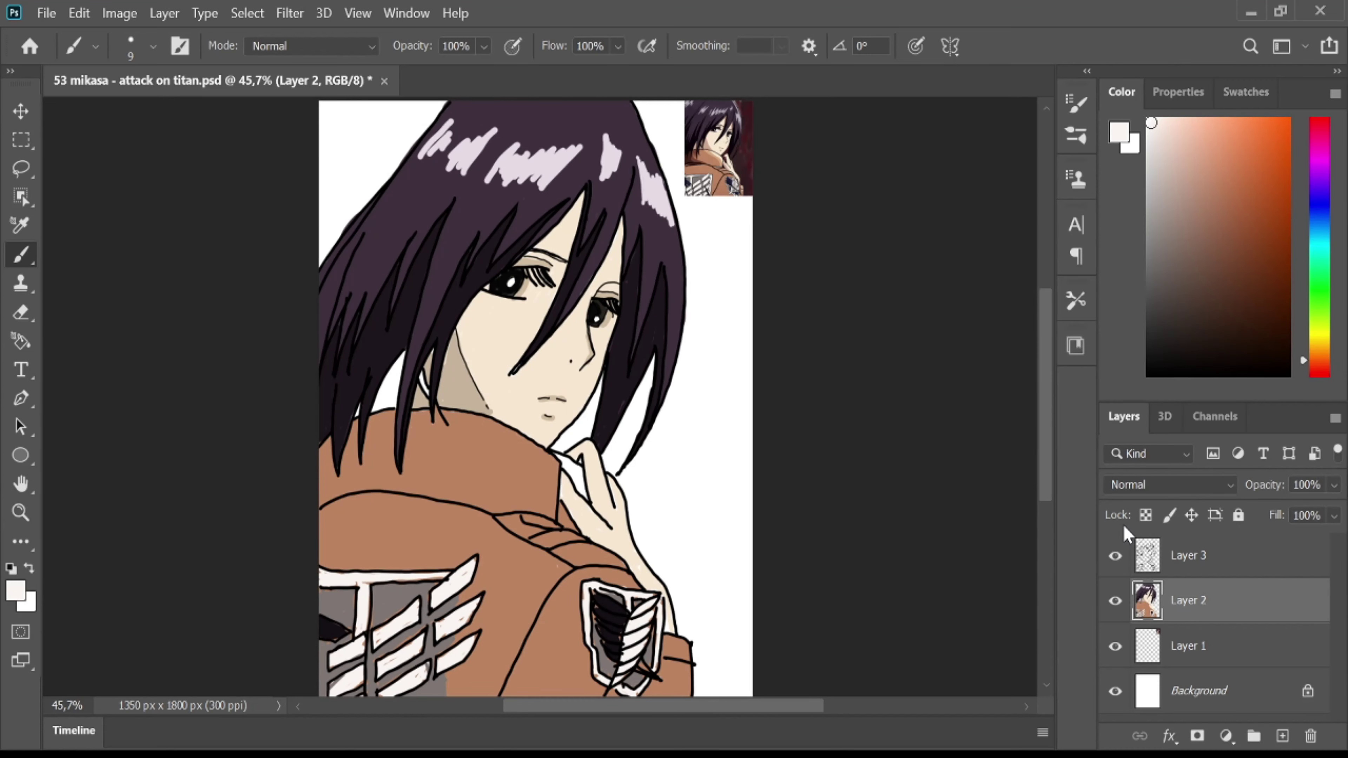
Hide the reference layer and add a new layer beneath Layer 2.
scroll(603, 357, "up", 1)
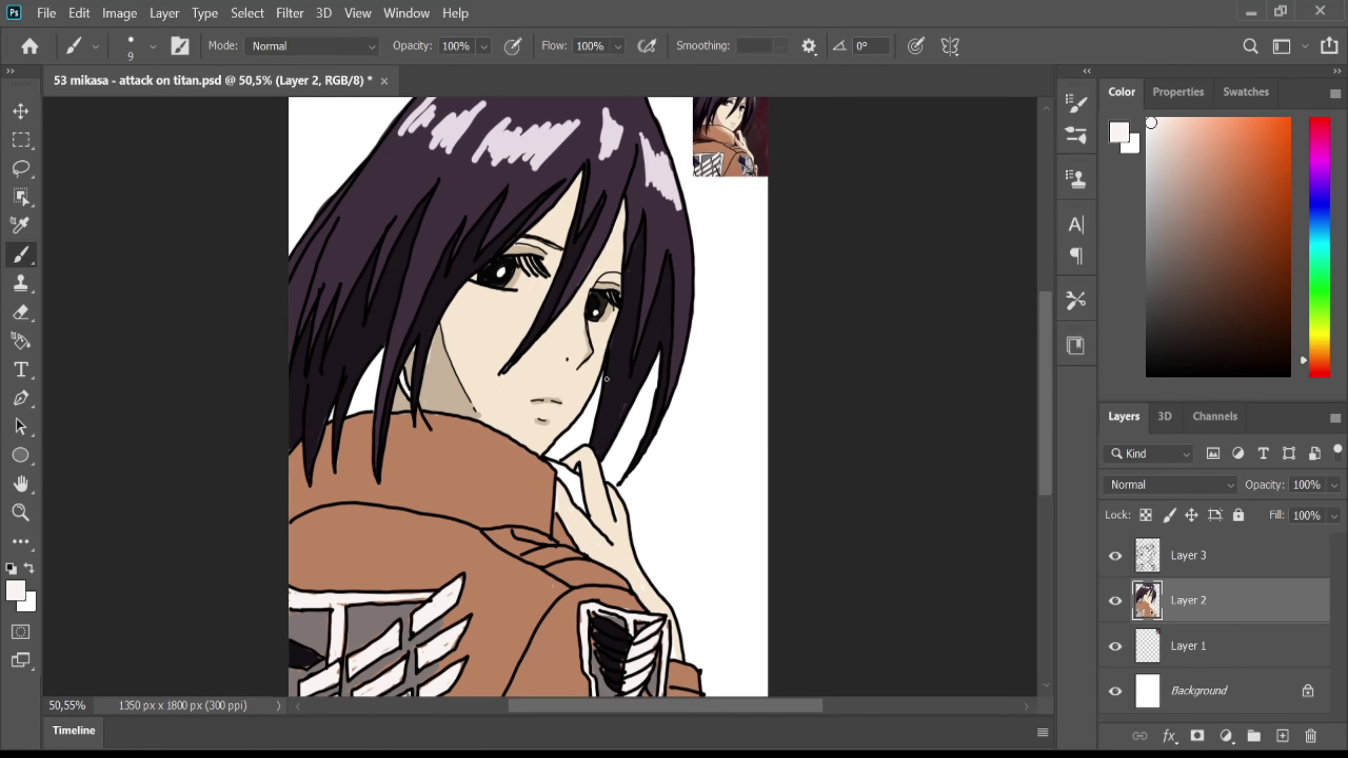
scroll(610, 355, "down", 2)
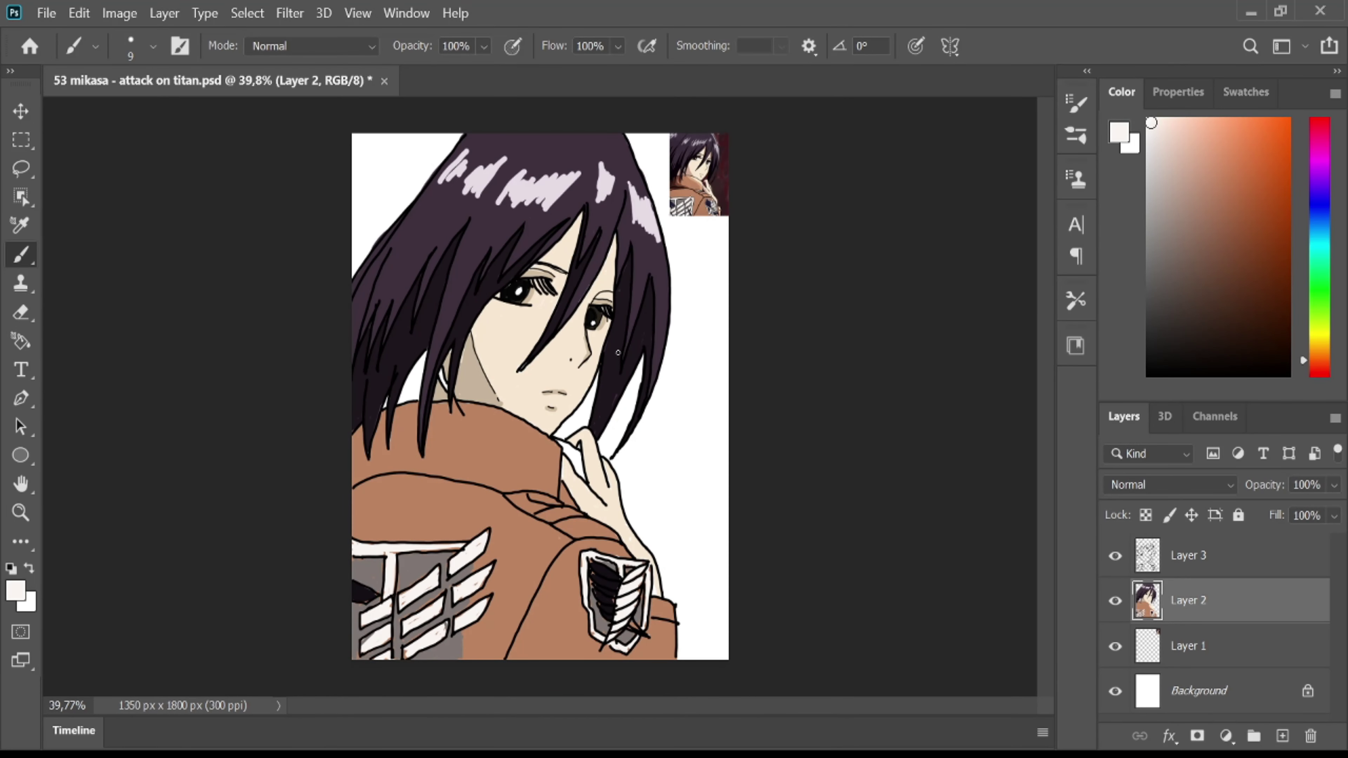
left_click(1115, 647)
left_click(1282, 736)
left_click_drag(1195, 603, 1204, 661)
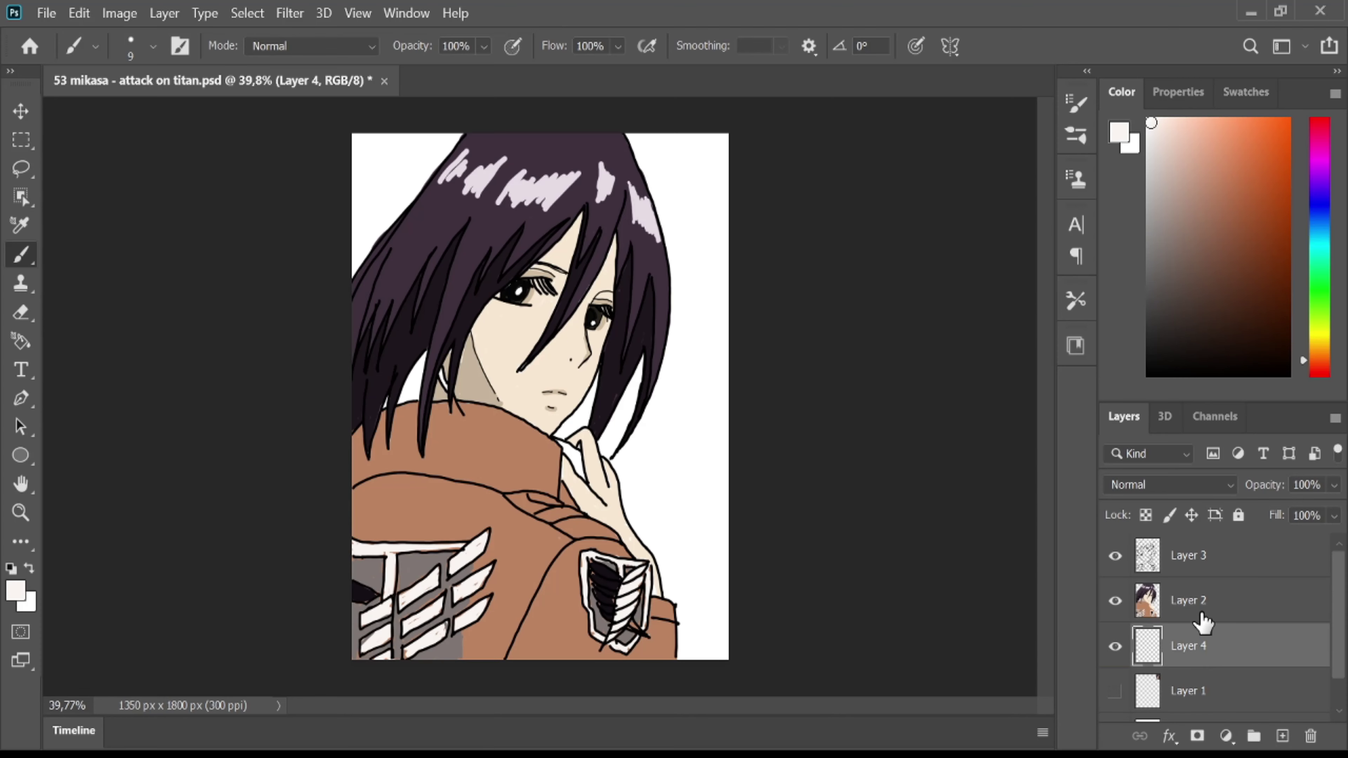
Paint bright red over the background with a 70 px brush, filling gaps between hair strands.
left_click(1320, 143)
left_click(1274, 166)
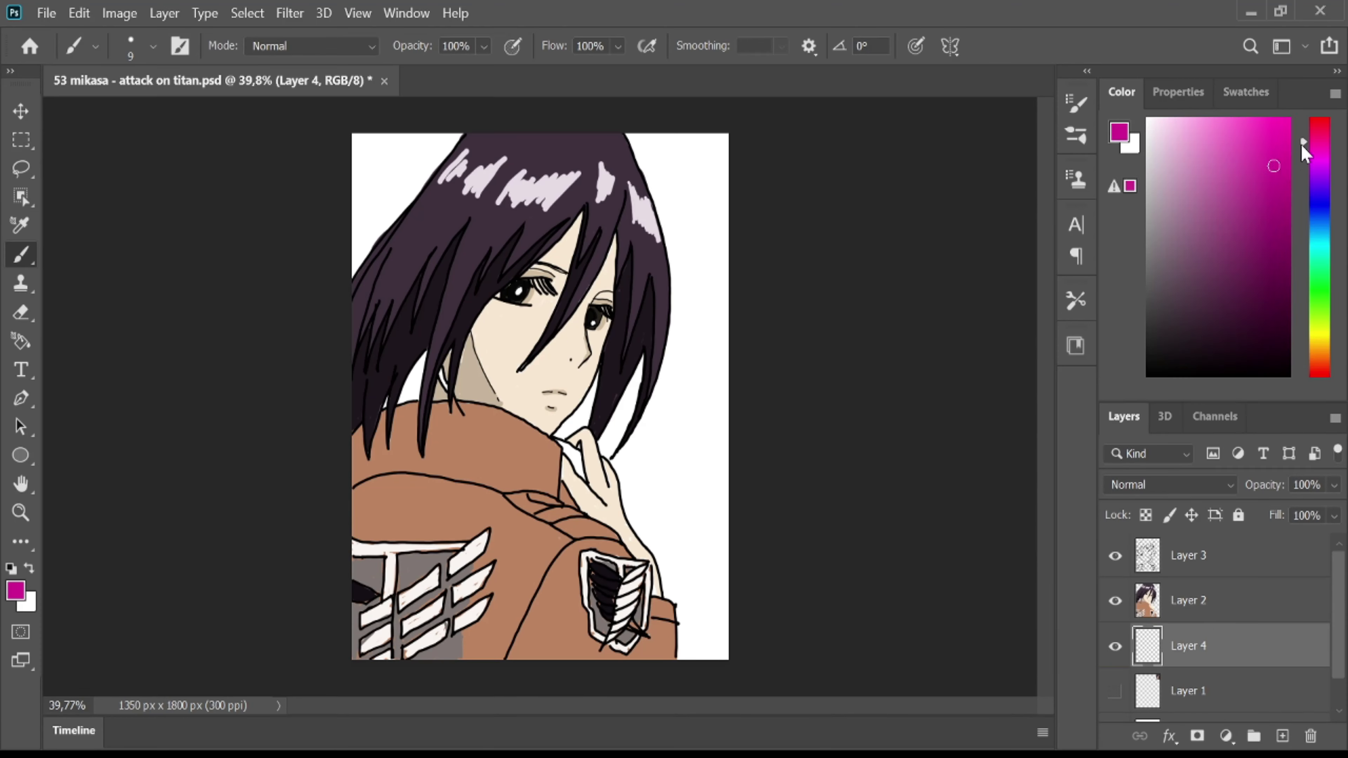
left_click(1320, 360)
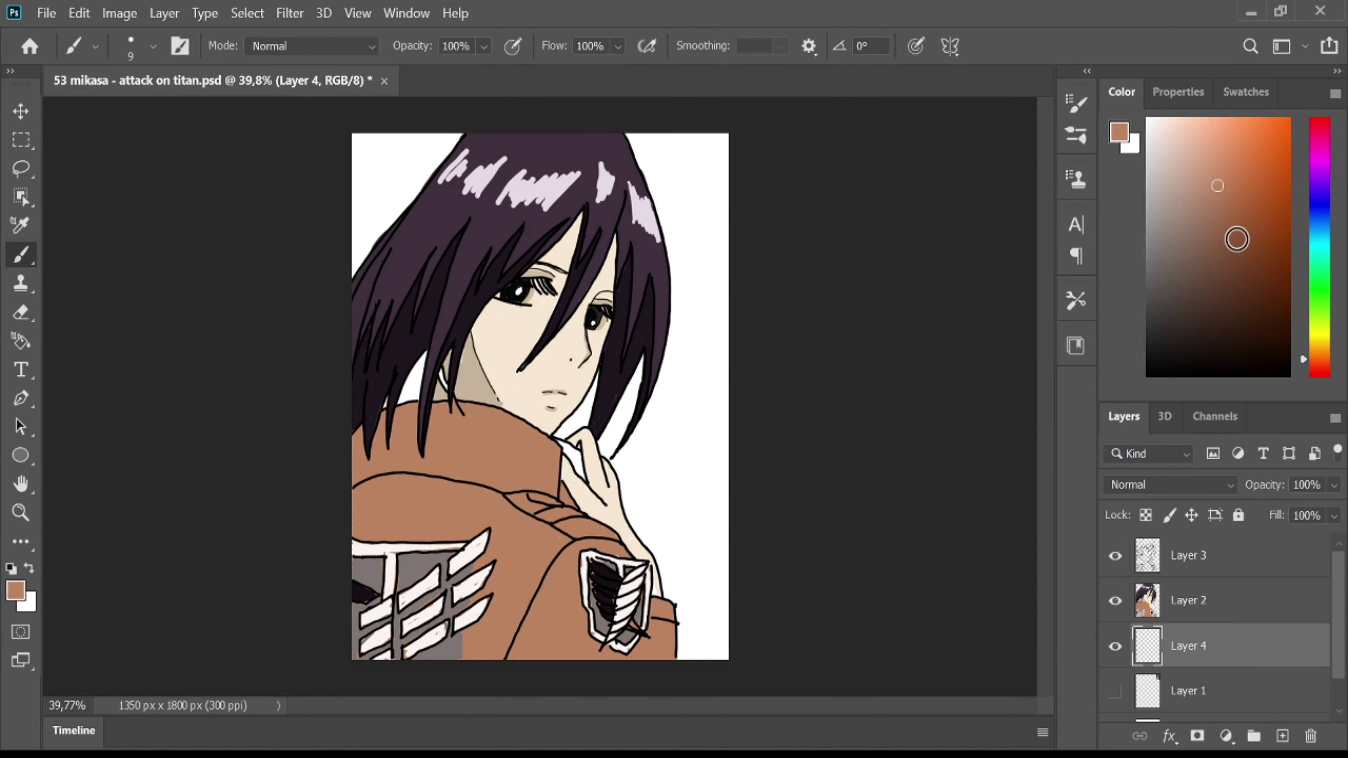
left_click(1283, 142)
left_click(1320, 365)
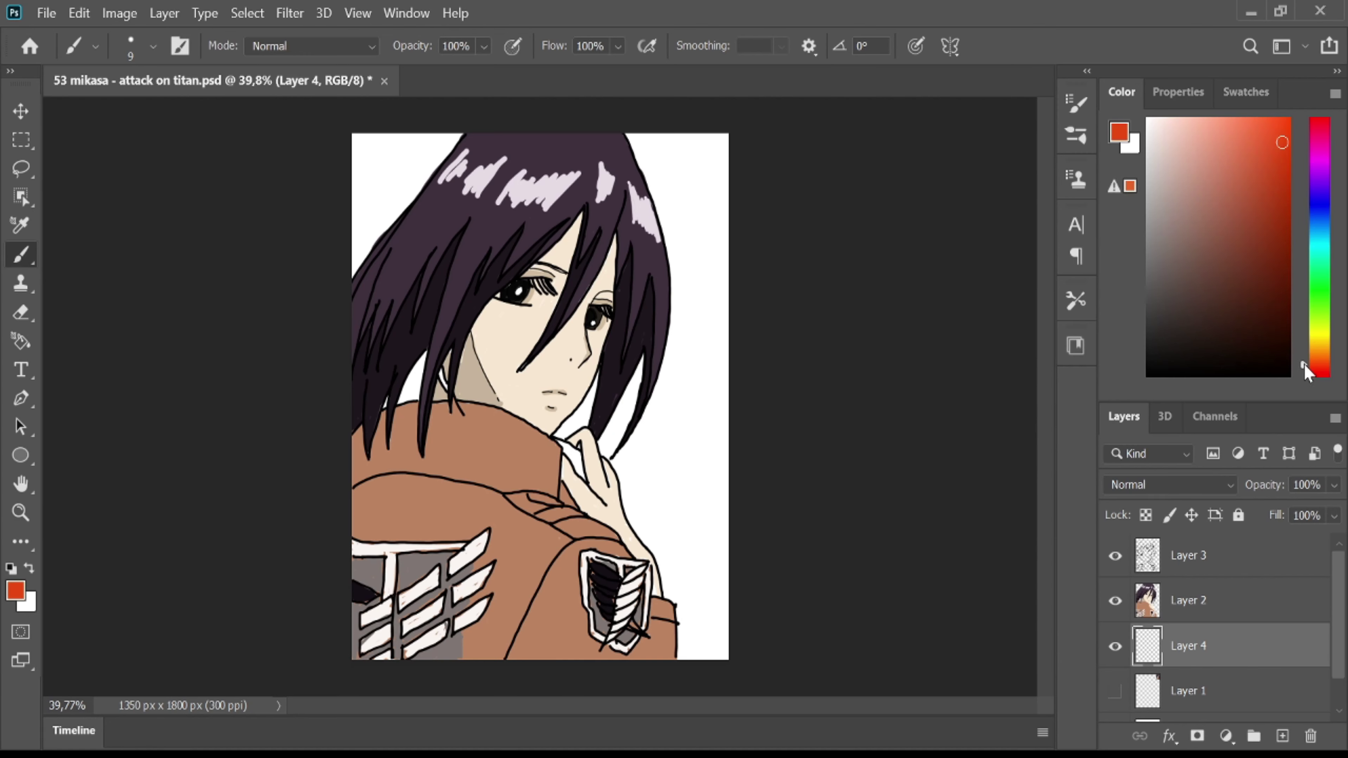
key("bracketright")
key("bracketright")
key("bracketright")
mouse_move(358, 154)
left_mouse_down()
mouse_move(414, 136)
mouse_move(344, 228)
mouse_move(457, 131)
left_mouse_up()
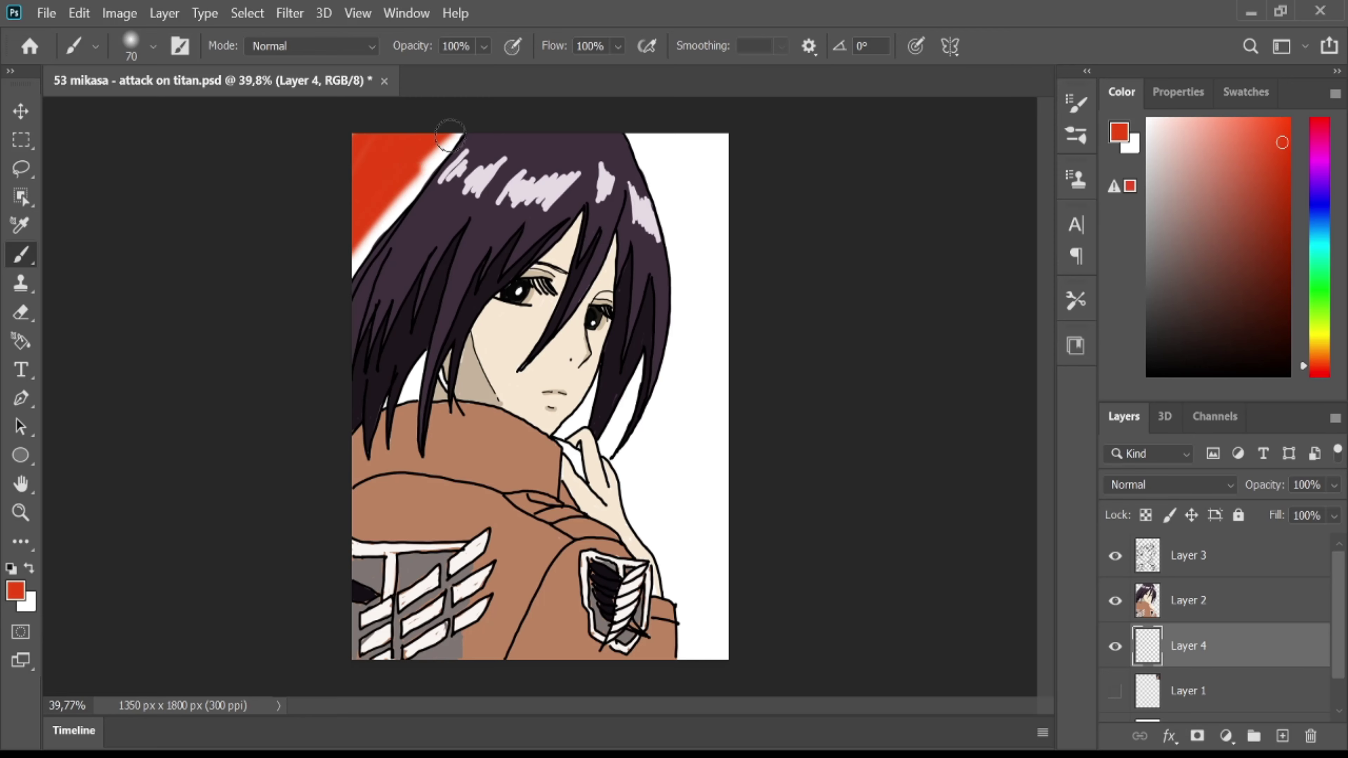
mouse_move(642, 122)
left_mouse_down()
mouse_move(665, 174)
mouse_move(565, 433)
left_mouse_up()
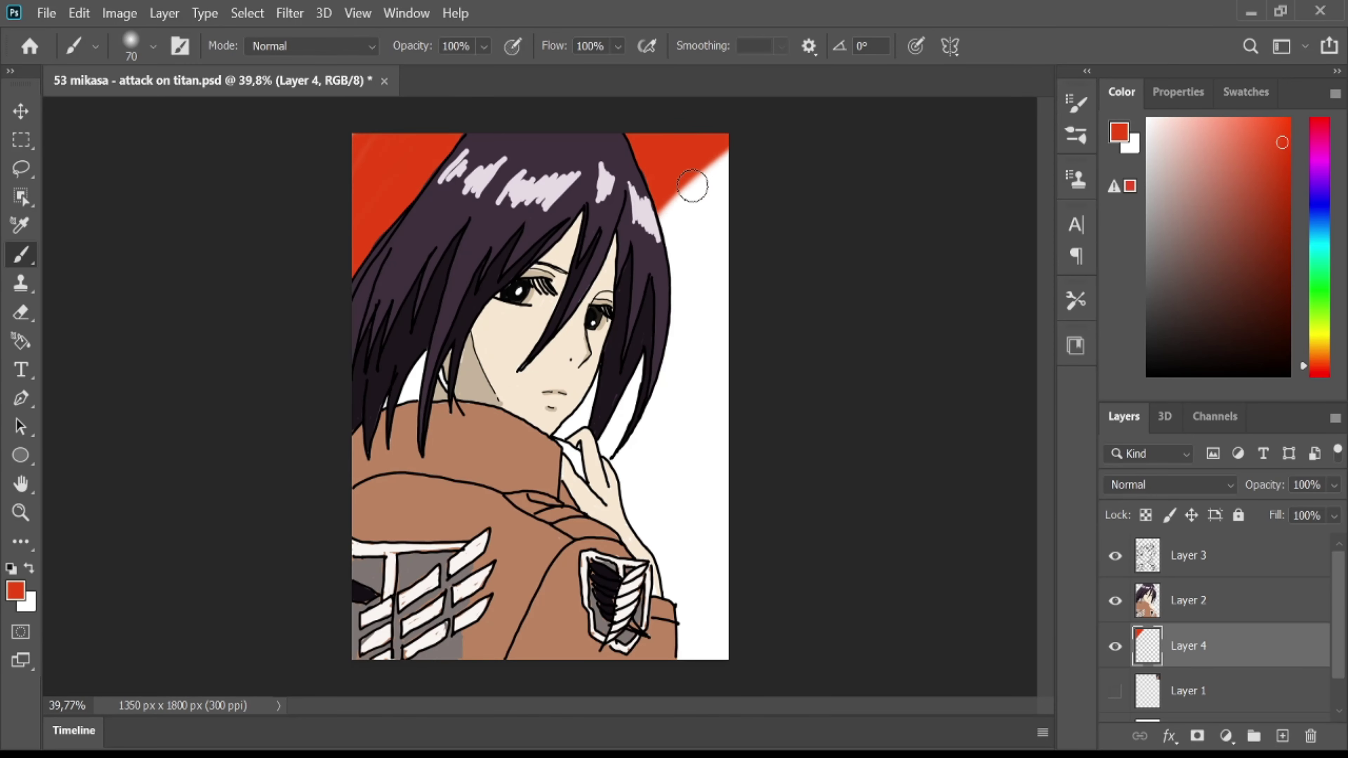
left_click_drag(430, 362, 371, 411)
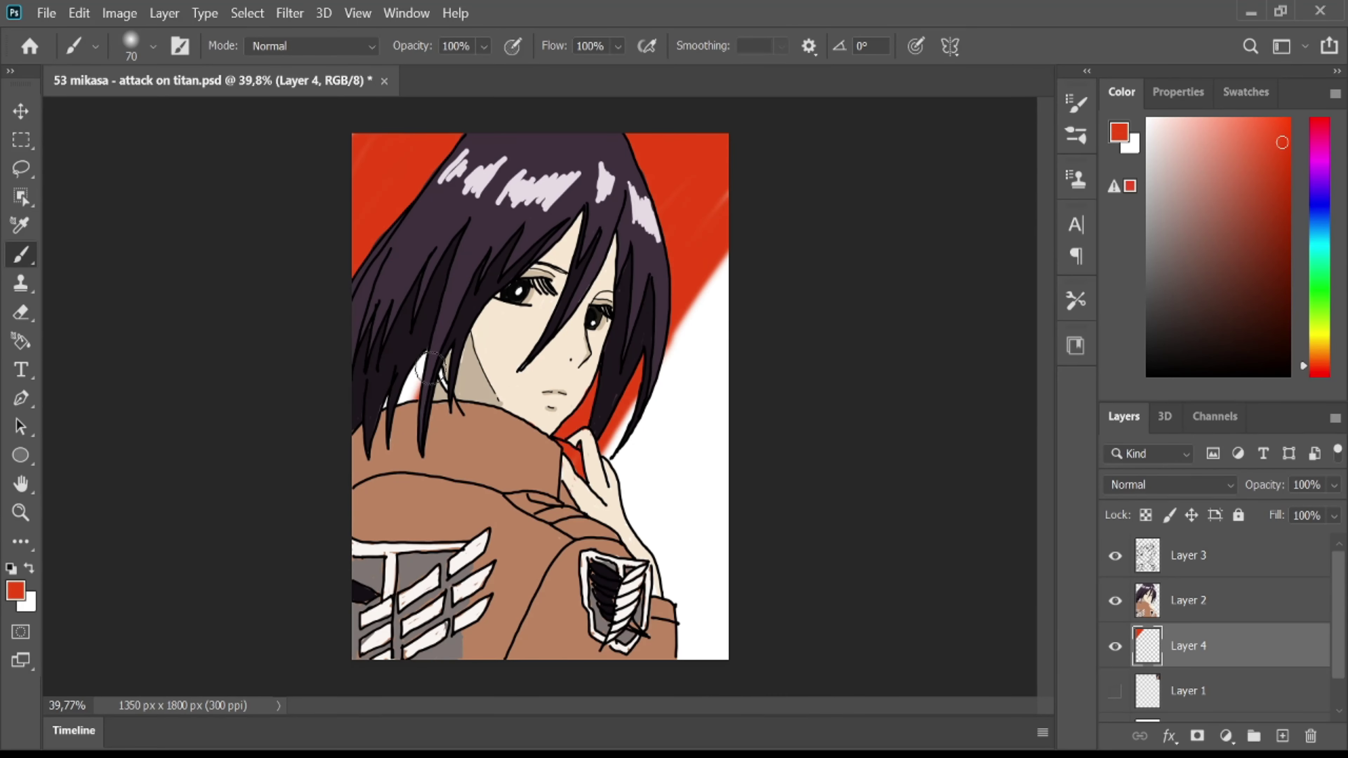
left_click(719, 266)
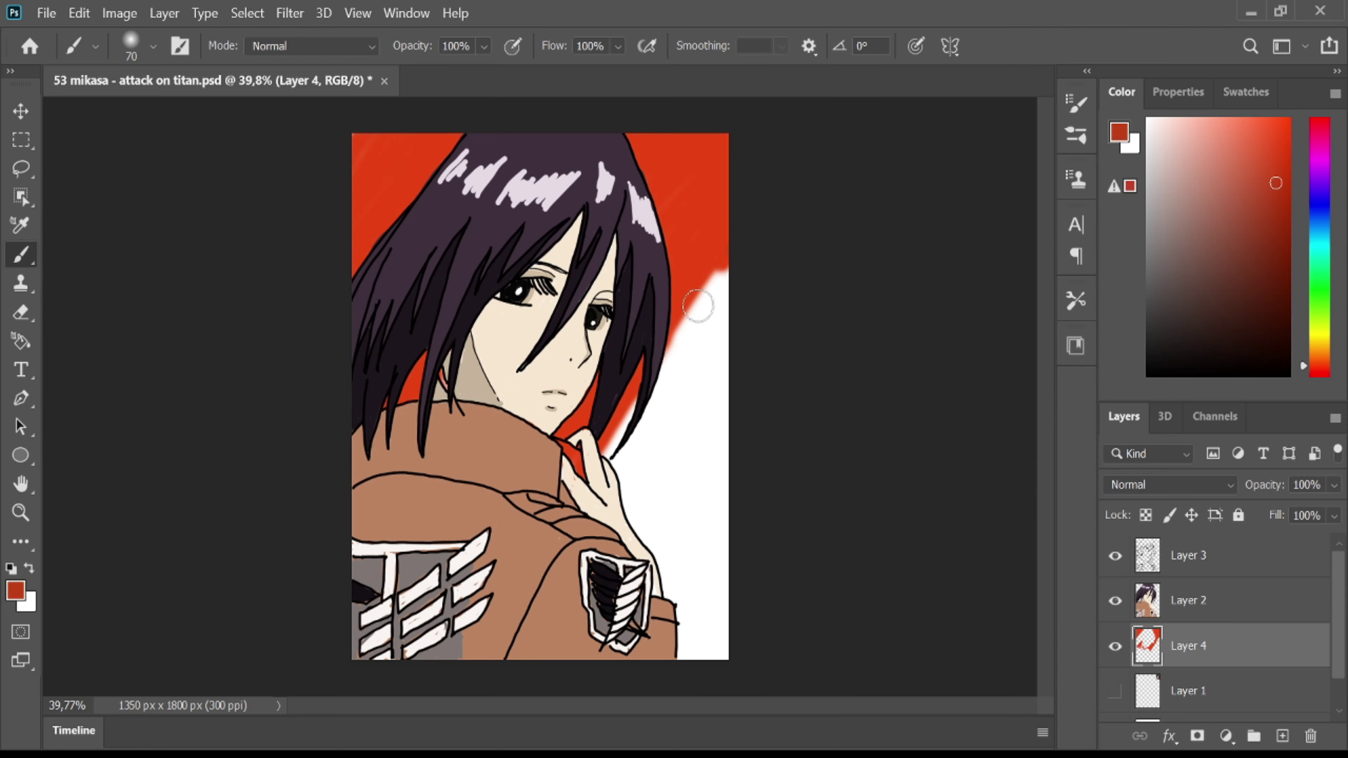
mouse_move(700, 307)
left_mouse_down()
mouse_move(737, 193)
mouse_move(601, 477)
mouse_move(720, 319)
mouse_move(740, 325)
mouse_move(636, 552)
mouse_move(711, 446)
left_mouse_up()
Cover the remaining white at the lower right with dark red.
left_click(1282, 223)
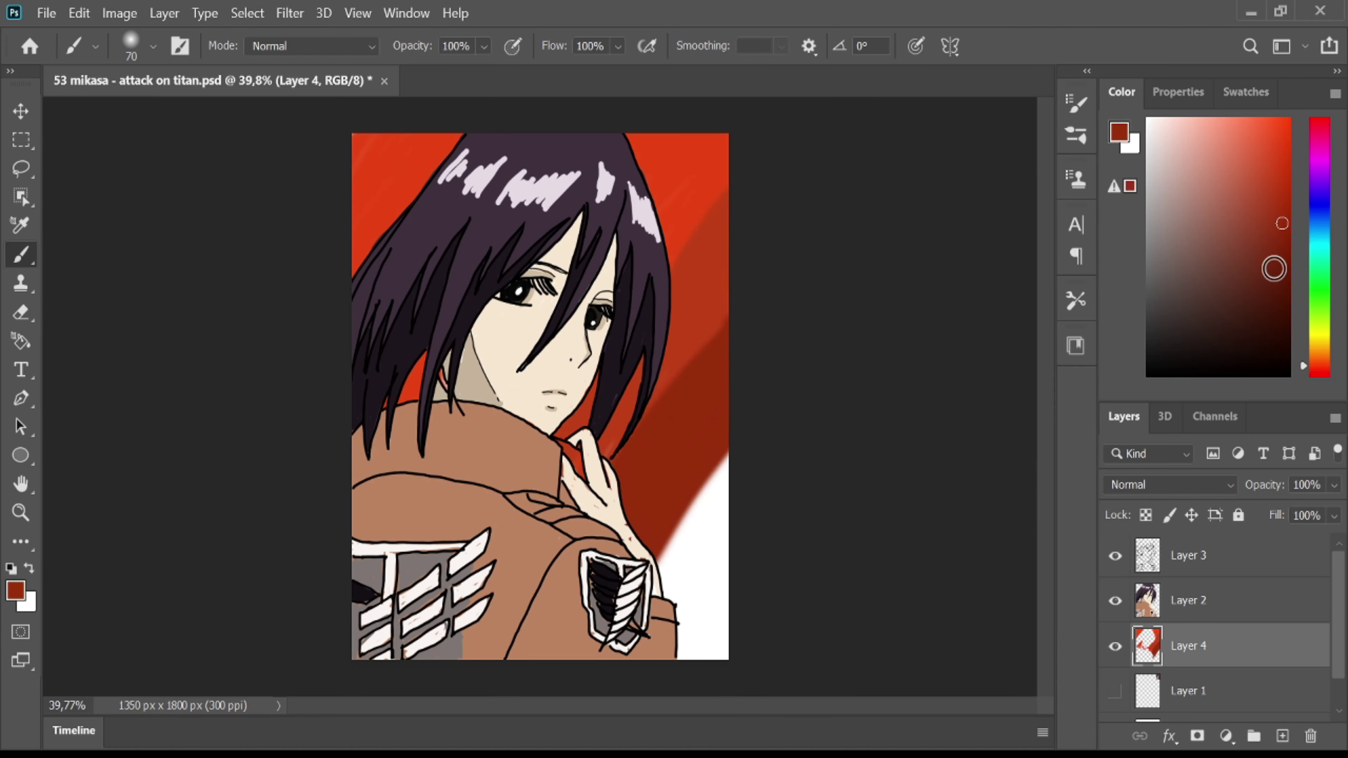
left_click_drag(1274, 269, 1285, 251)
mouse_move(664, 531)
left_mouse_down()
mouse_move(740, 479)
mouse_move(710, 680)
mouse_move(670, 647)
left_mouse_up()
left_click(1278, 268)
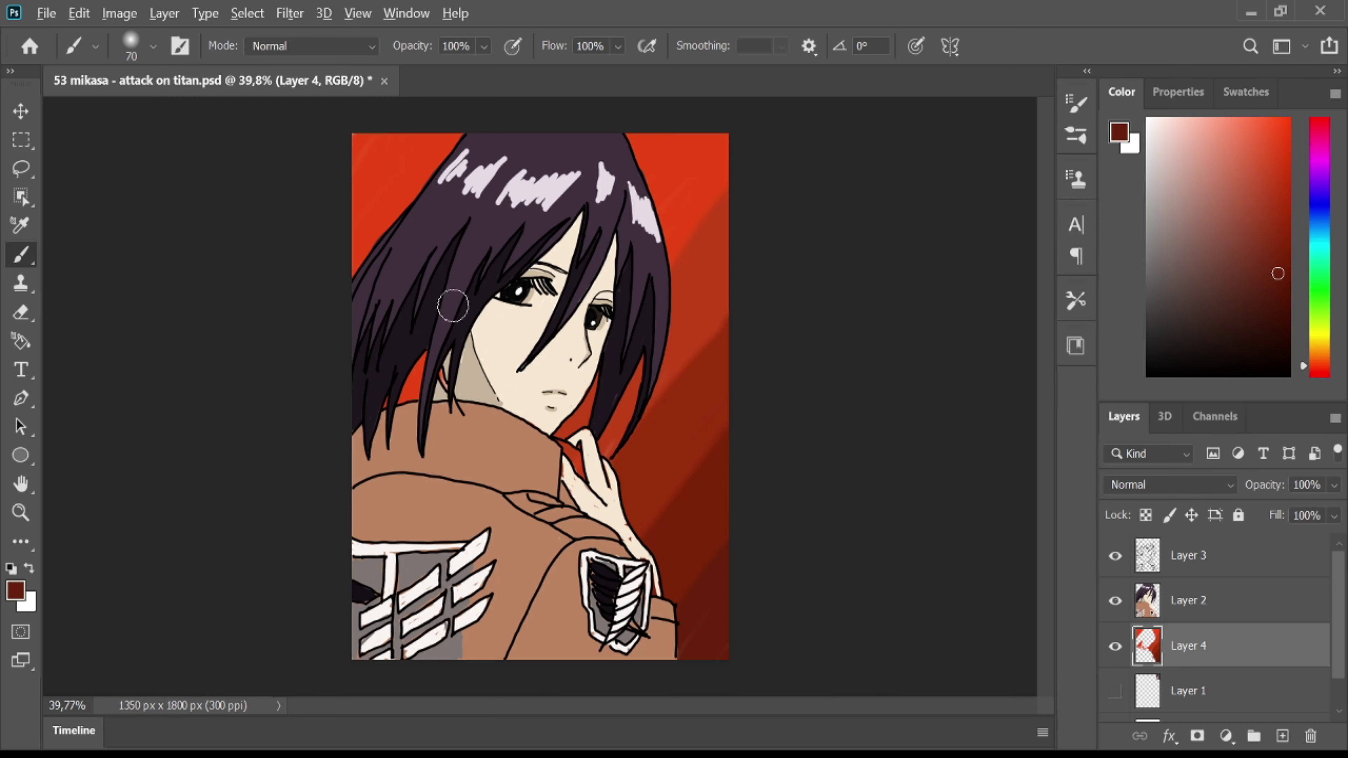
scroll(502, 326, "up", 1)
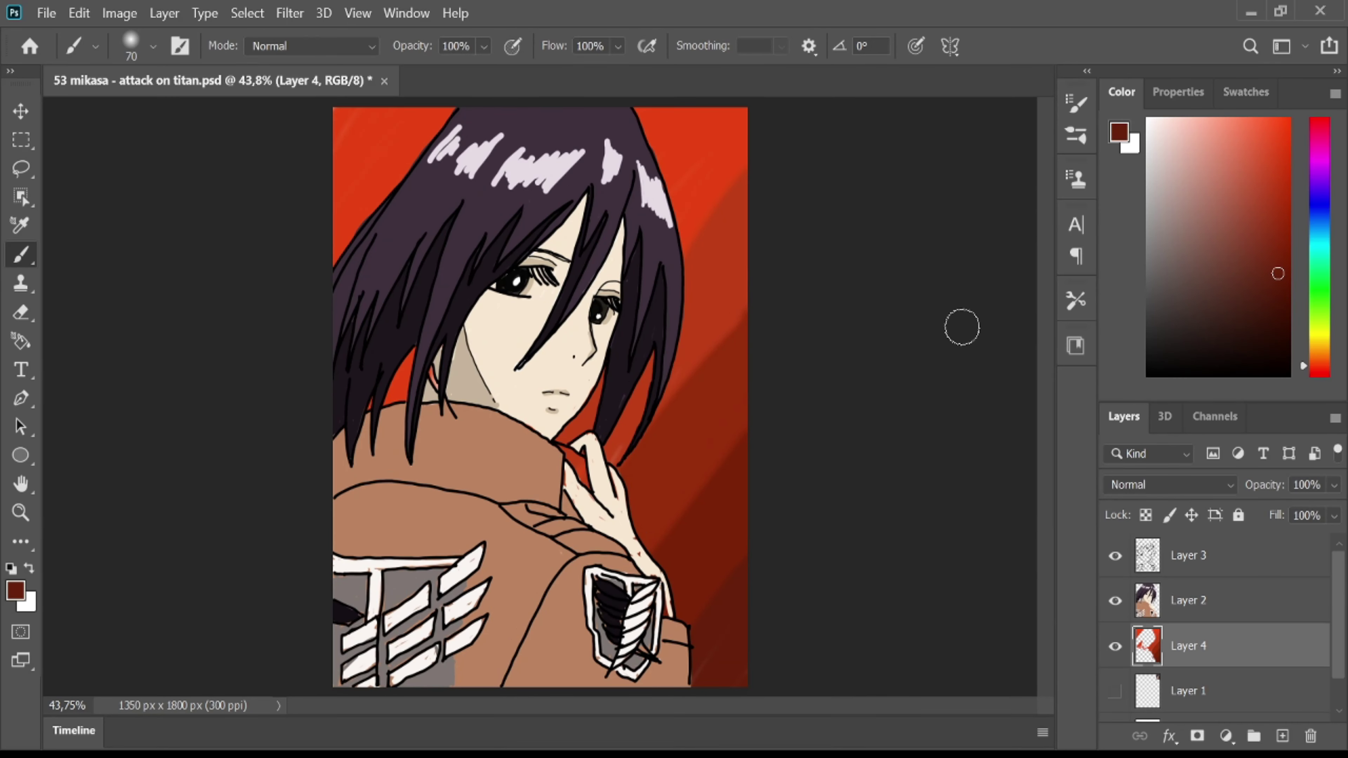